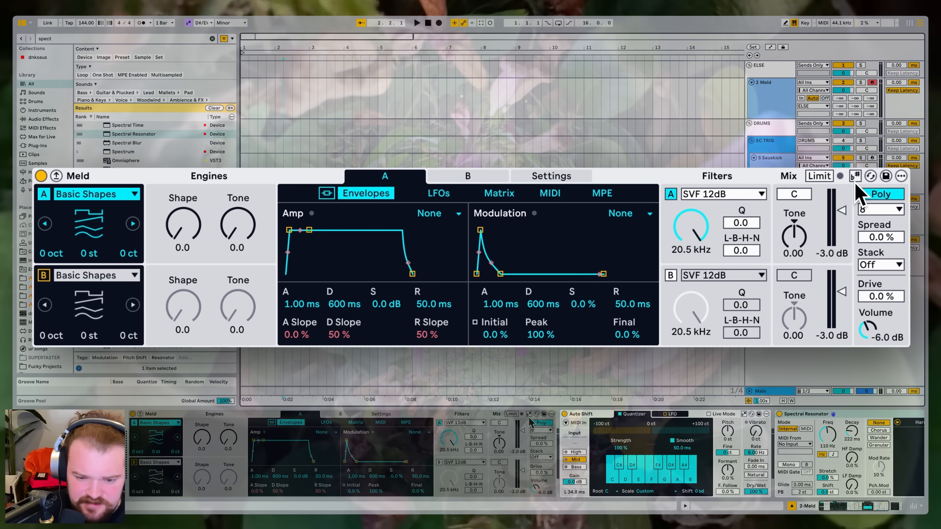
Enable Meld's scale awareness and try transposing engine A in scale degrees
left_click(529, 414)
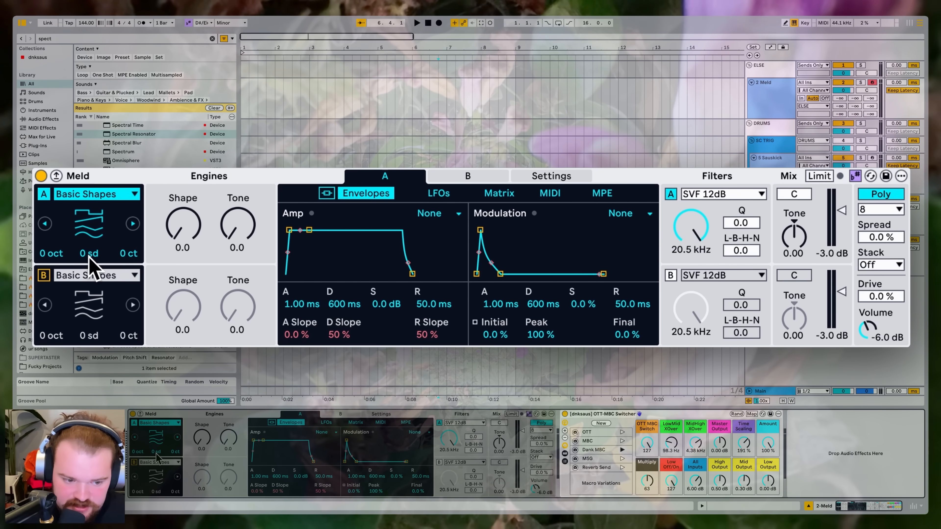
mouse_move(90, 259)
left_mouse_down()
mouse_move(89, 239)
mouse_move(90, 285)
mouse_move(90, 250)
left_mouse_up()
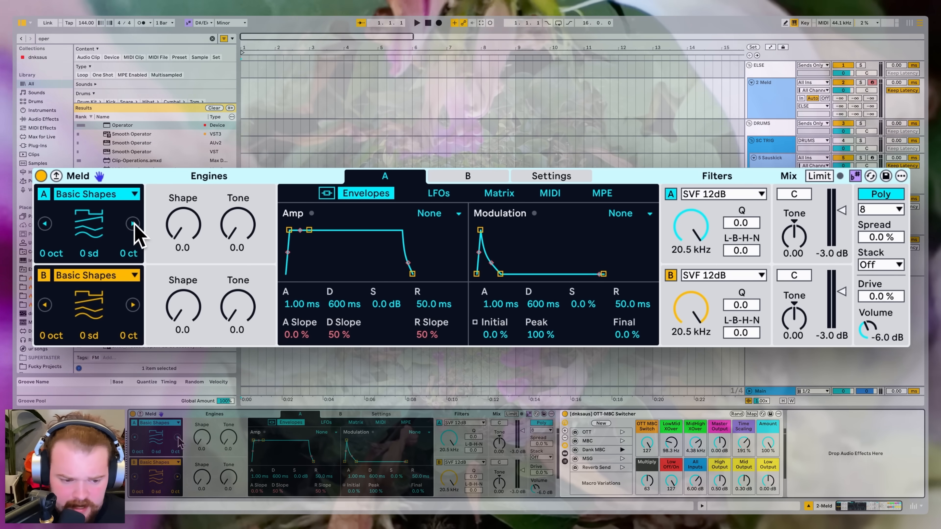
Set engine A to the Swarm Saw oscillator with Motion at 21.4 and Spacing at 49.2
left_click(132, 194)
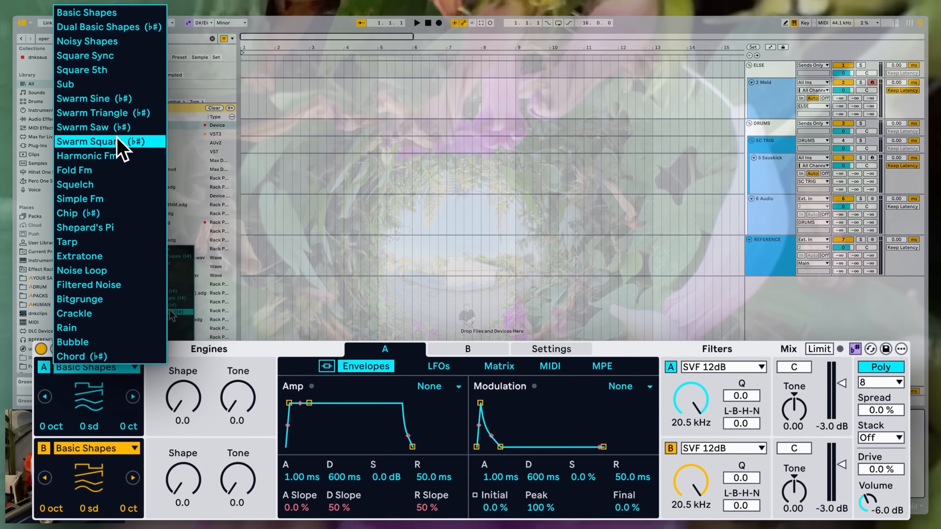
left_click(112, 128)
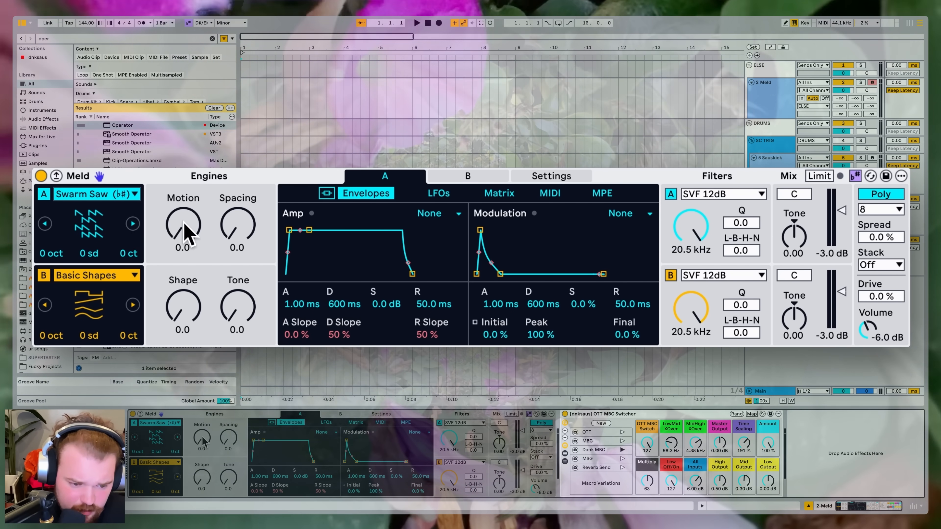
left_click_drag(184, 225, 184, 186)
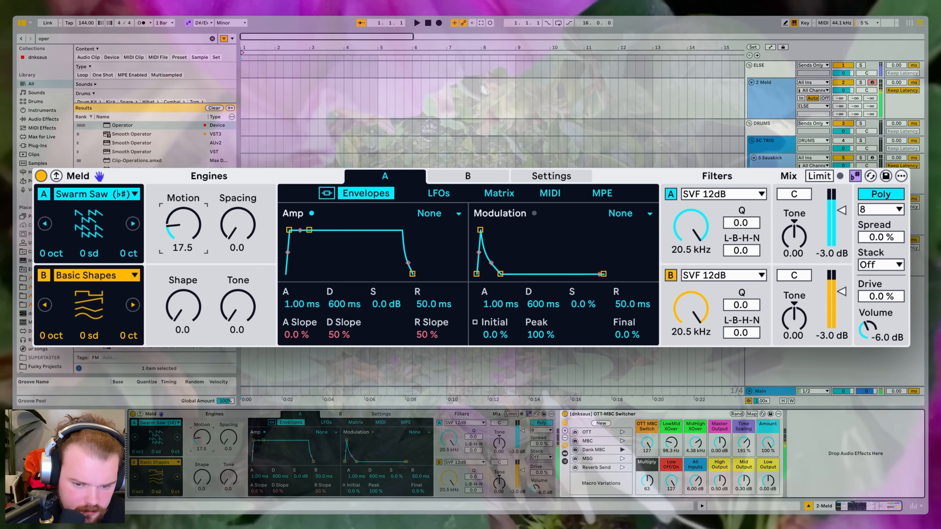
left_click_drag(184, 225, 184, 222)
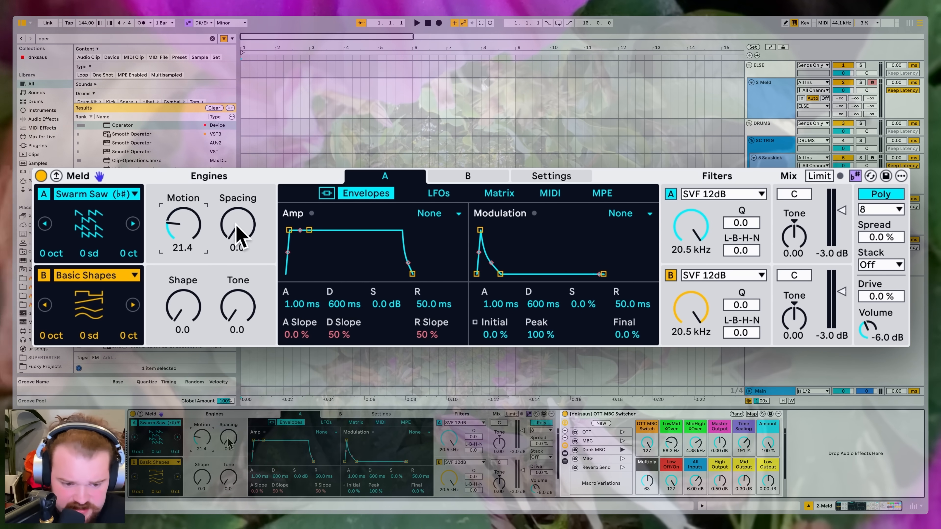
left_click_drag(237, 226, 236, 225)
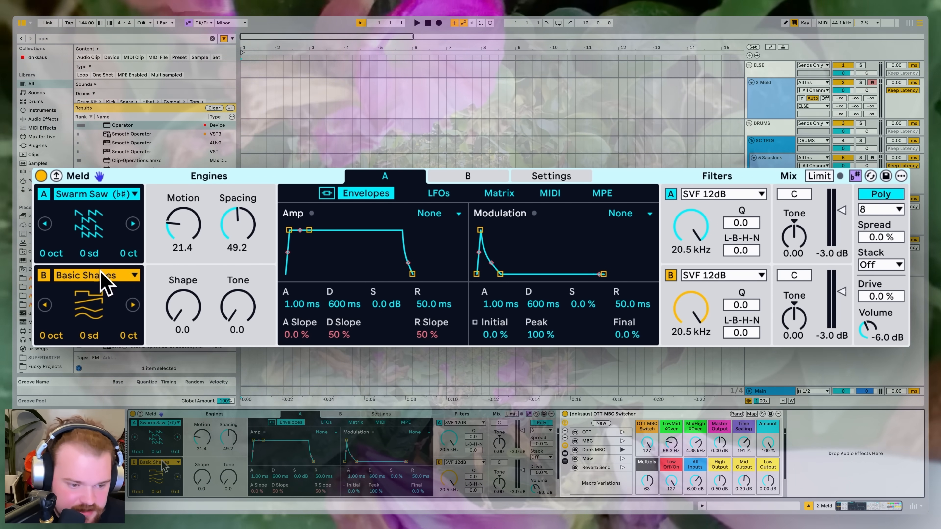
Set engine B to the Chord oscillator with Shape at 34.1 and Inversion at 32.5
left_click(105, 283)
left_click(112, 357)
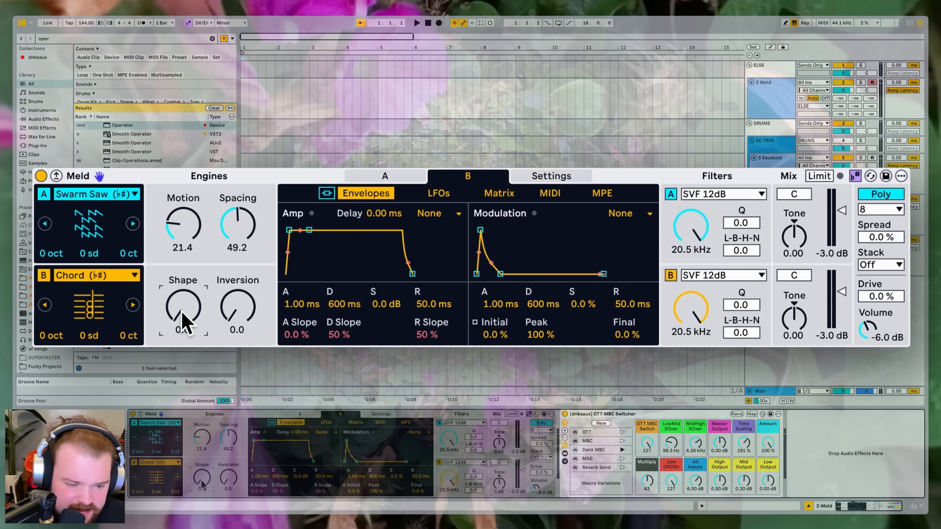
left_click_drag(183, 306, 183, 277)
left_click_drag(237, 307, 237, 277)
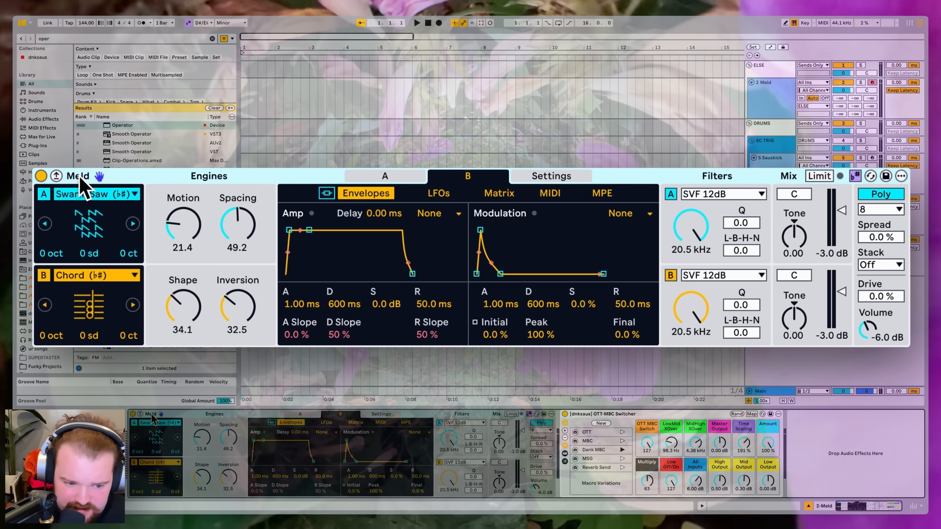
Expand Meld's full modulation matrix and set the voice Stack to 3 with Spread at 100 %
left_click(140, 414)
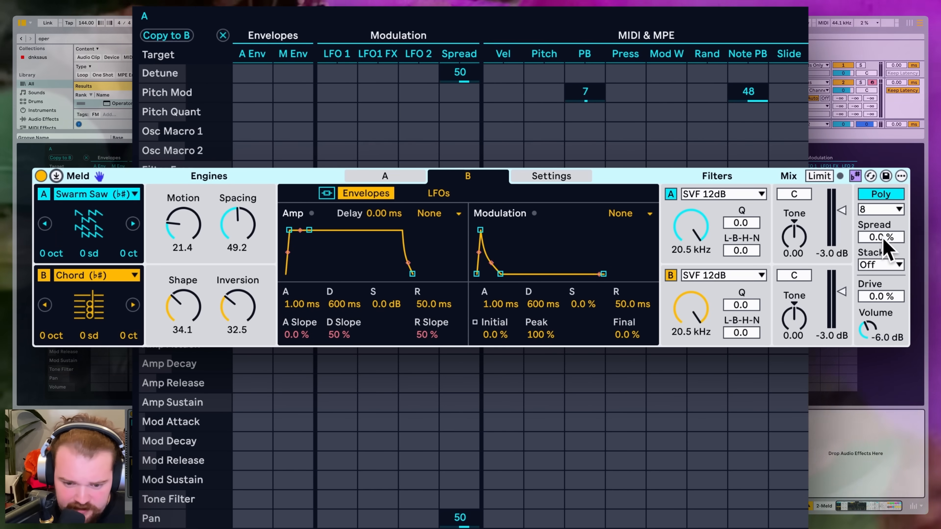
left_click(890, 265)
left_click(883, 313)
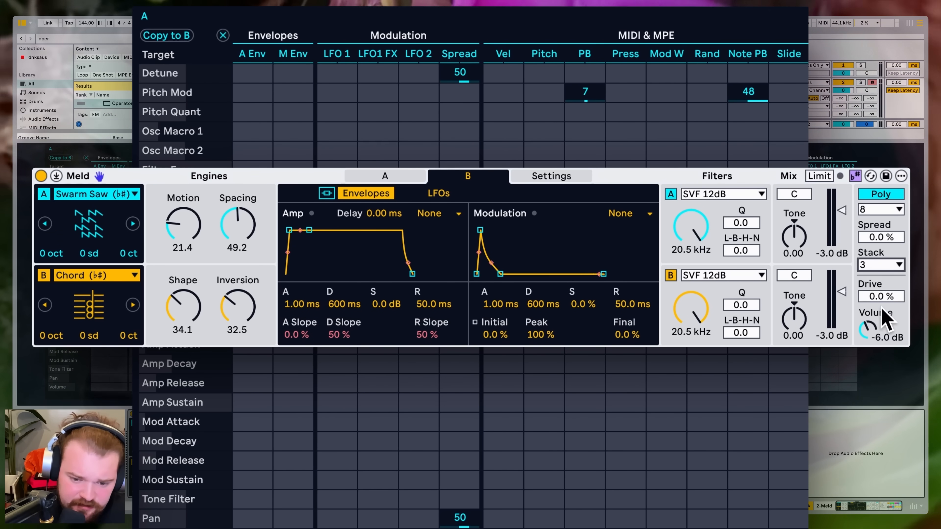
left_click(883, 238)
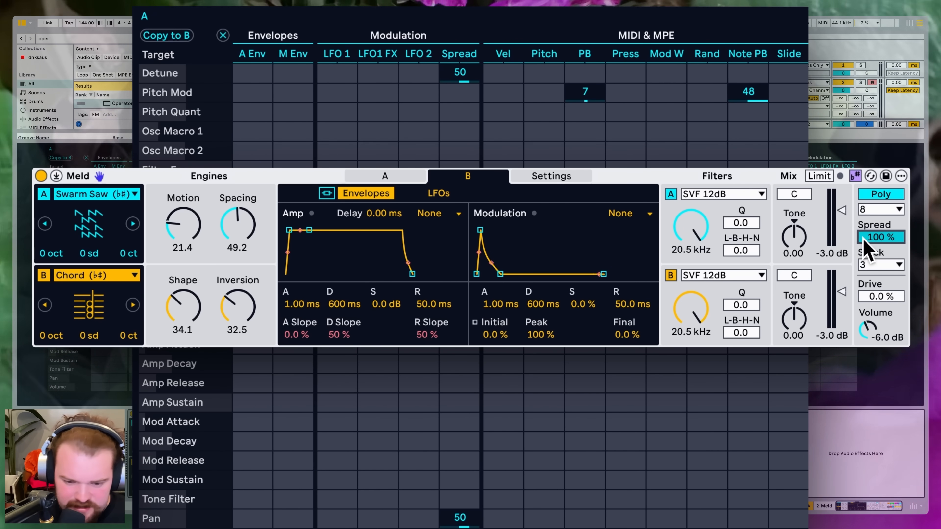
left_click(882, 270)
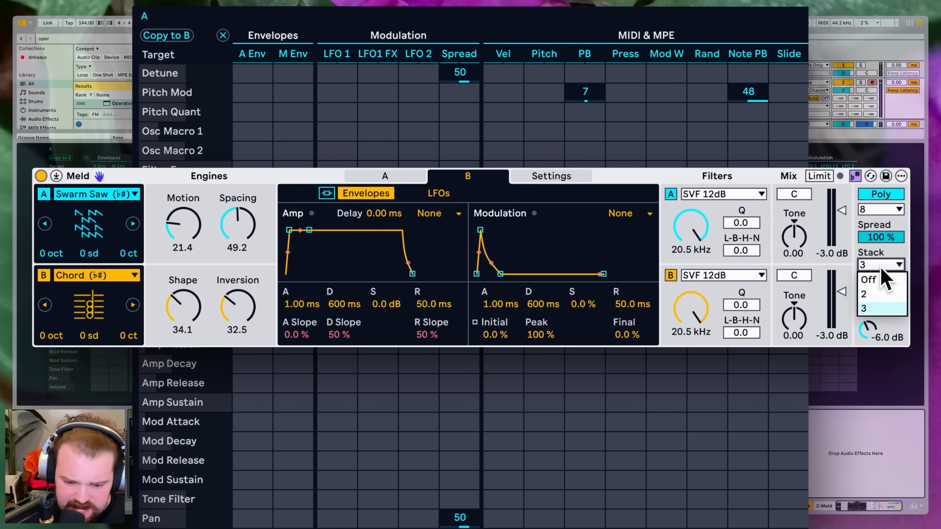
left_click(882, 268)
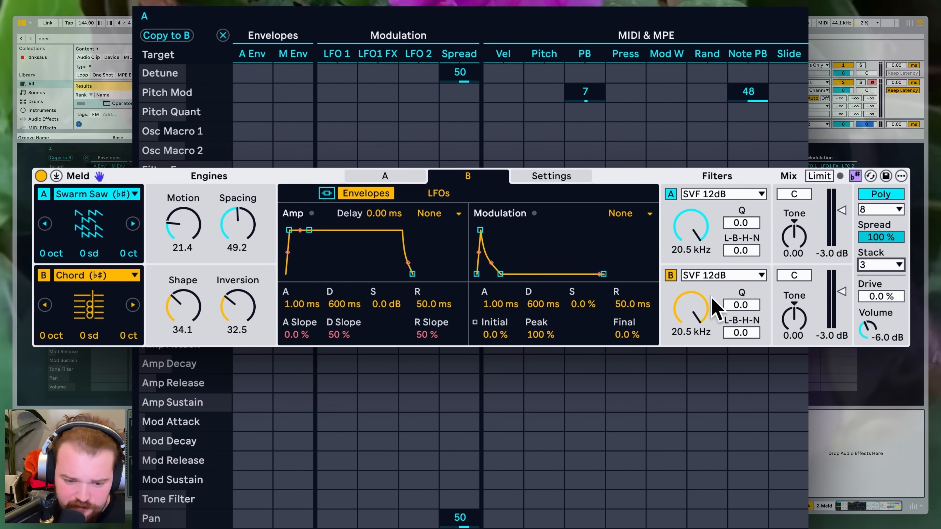
Set Spread modulation amounts in the matrix: Detune 16 and Pitch Quant 3 for engine A, Detune -12 and Pitch Quant 15 for engine B
left_click(467, 76)
mouse_move(467, 76)
left_mouse_down()
mouse_move(467, 93)
mouse_move(467, 58)
left_mouse_up()
scroll(556, 100, "right", 15)
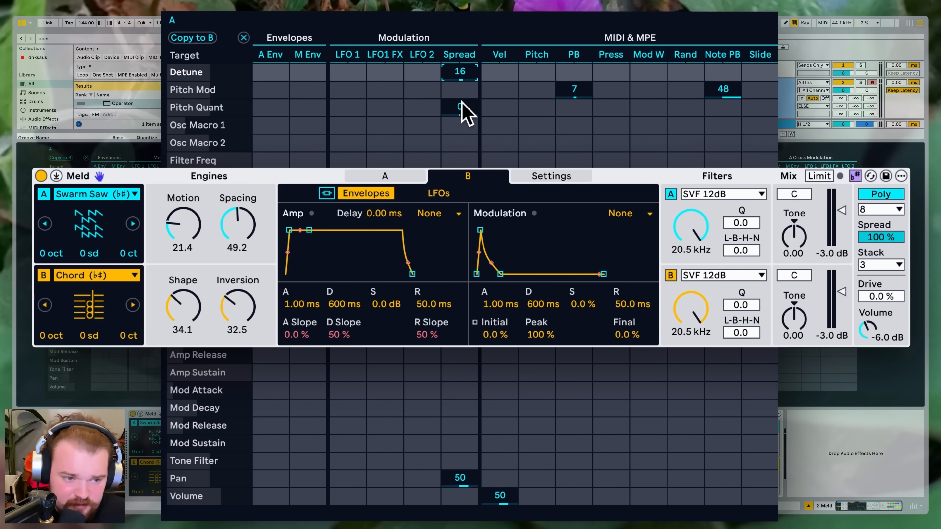
left_click(474, 113)
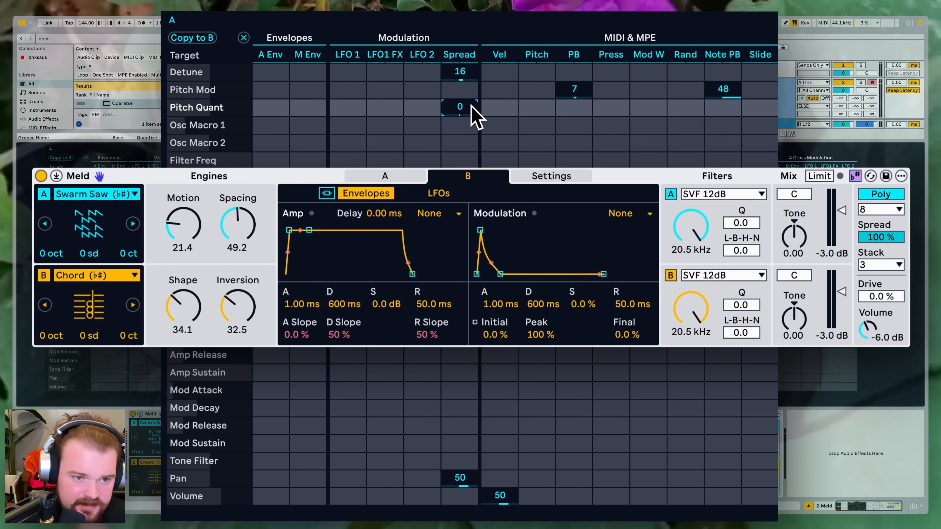
mouse_move(462, 110)
left_mouse_down()
mouse_move(462, 100)
mouse_move(464, 112)
left_mouse_up()
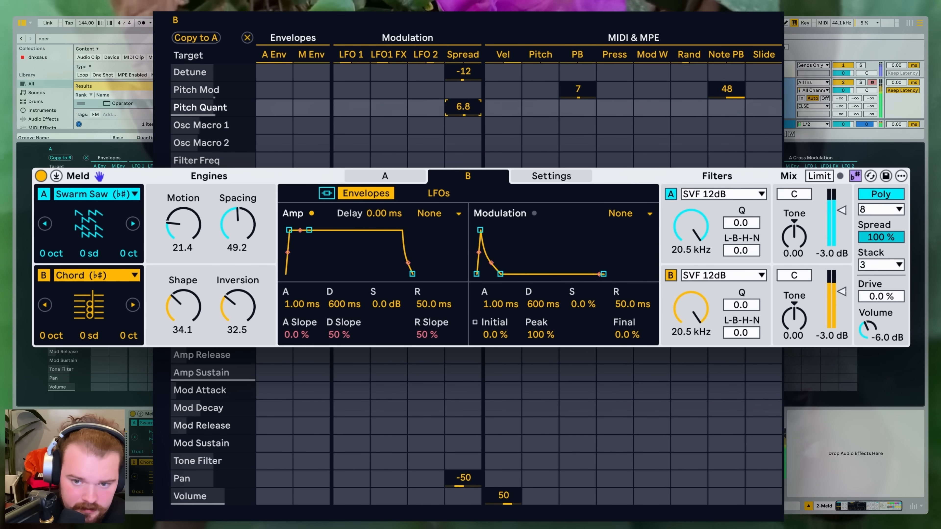
mouse_move(463, 107)
left_mouse_down()
mouse_move(463, 98)
mouse_move(452, 106)
left_mouse_up()
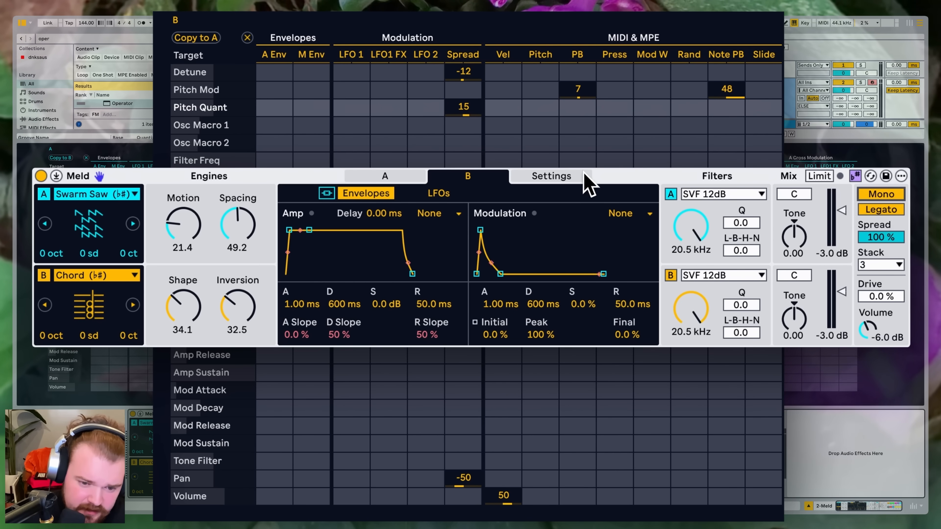
Set the glide time to 112 ms for engine A and 155 ms for engine B
left_click(587, 181)
left_click_drag(606, 218, 609, 229)
left_click_drag(608, 290, 610, 282)
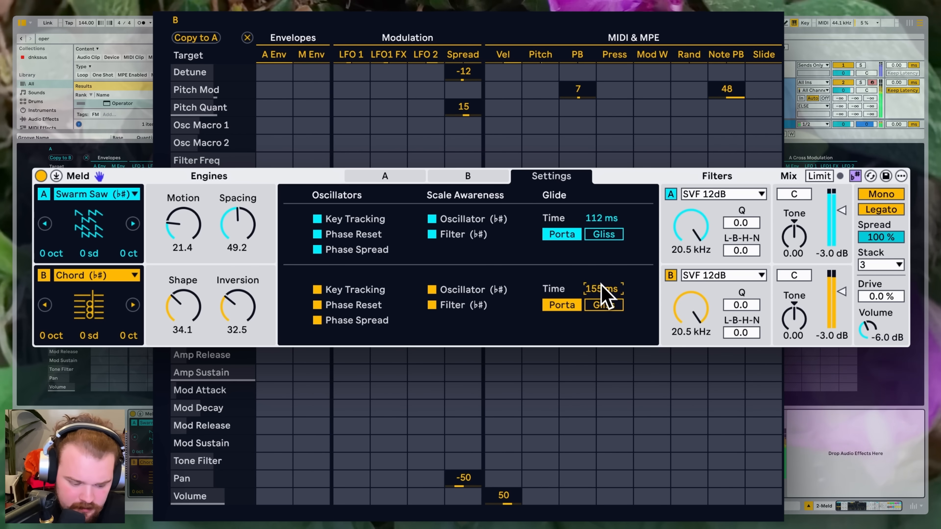
Adjust engine A's Spacing to 36.5 and engine B's Shape to 35.7 and Inversion to 42.1
left_click_drag(237, 224, 237, 237)
left_click_drag(236, 295, 236, 287)
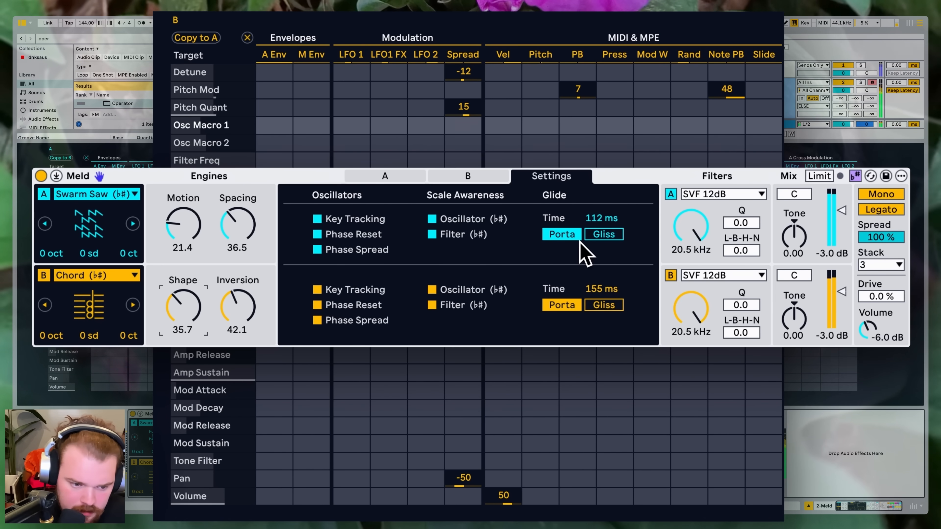
Set the glide mode to Gliss for engine B and Porta for engine A, with engine A's glide time at 125 ms
left_click(607, 237)
left_click(608, 306)
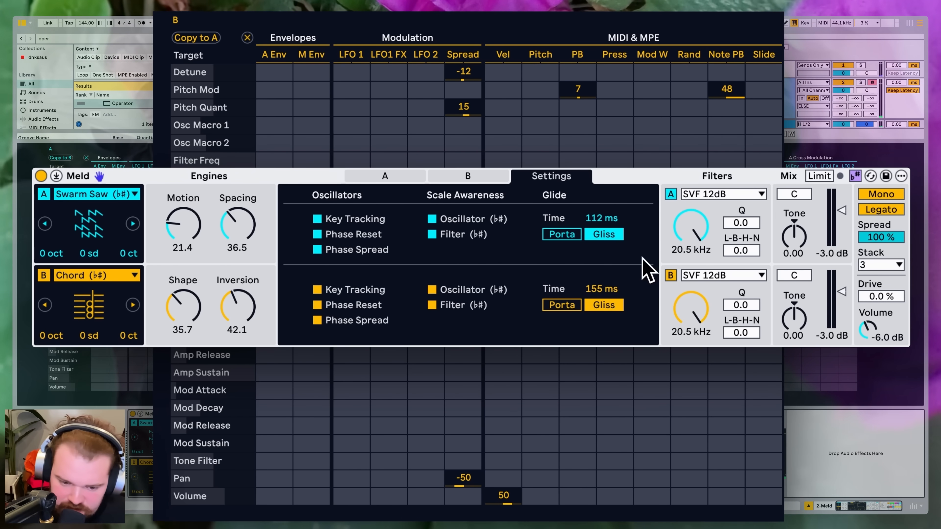
left_click(574, 237)
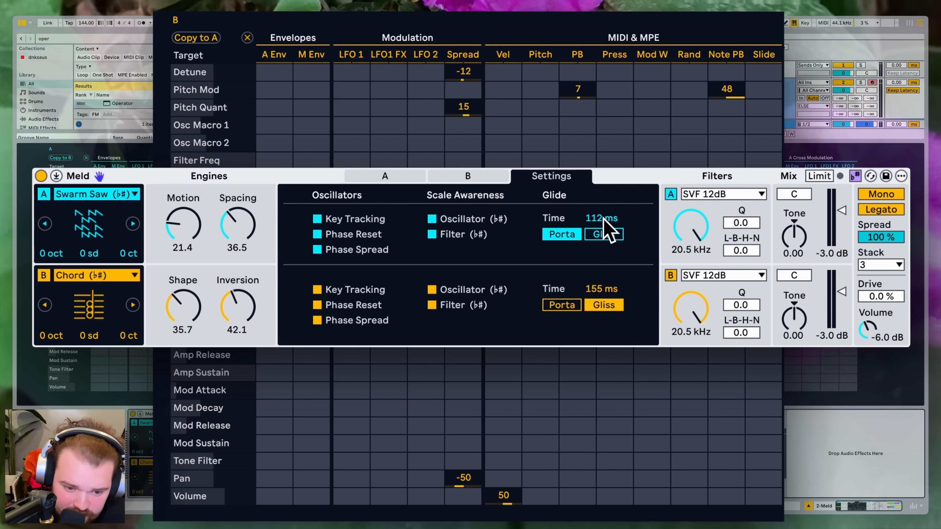
left_click_drag(602, 218, 602, 211)
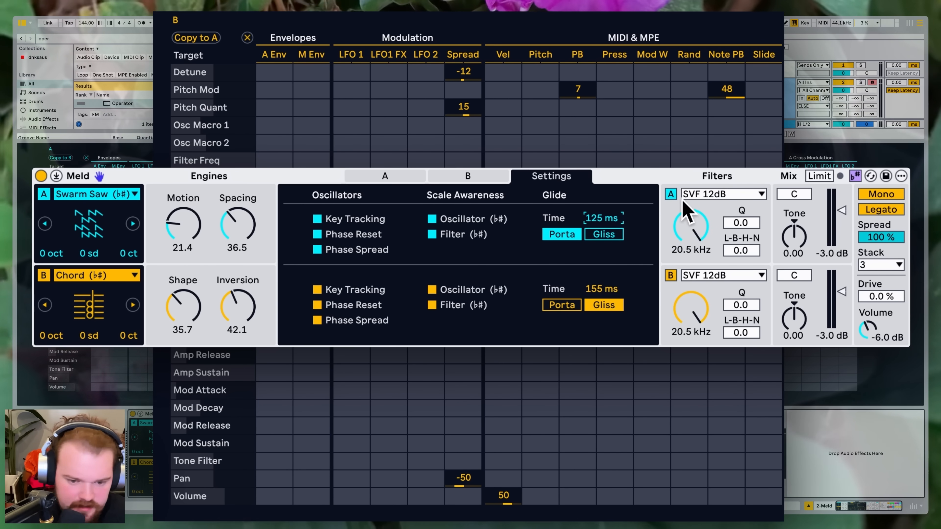
Set engine A's filter to Phaser with frequency 2.68 kHz, Feedback 24.2 and Spread 43.0
left_click(732, 194)
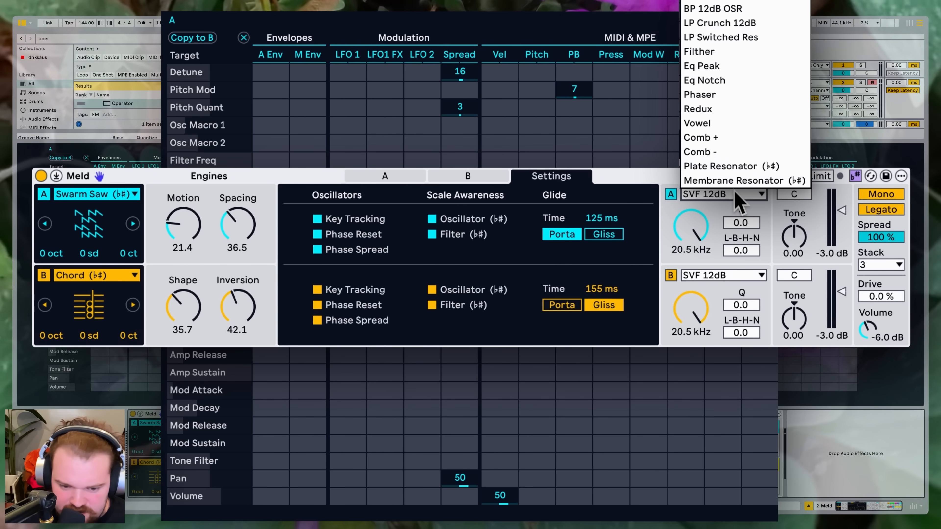
left_click(718, 128)
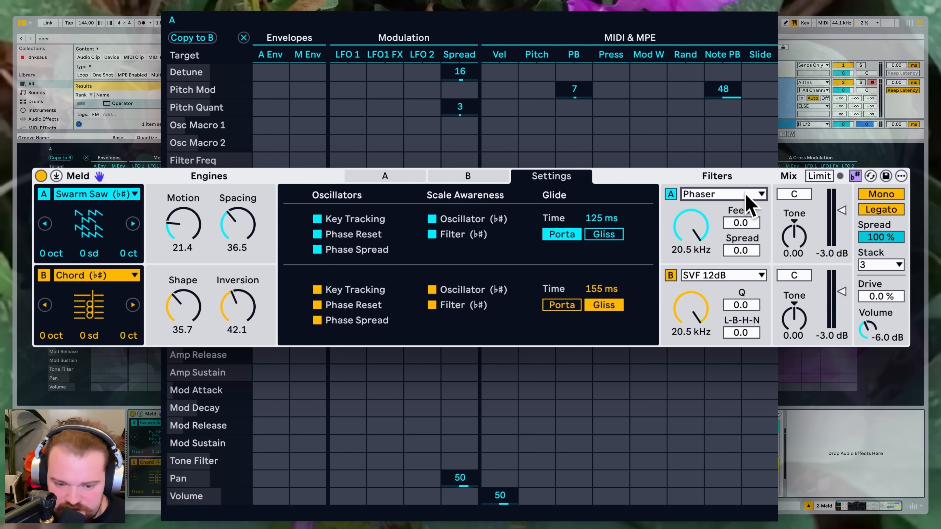
left_click_drag(683, 215, 683, 250)
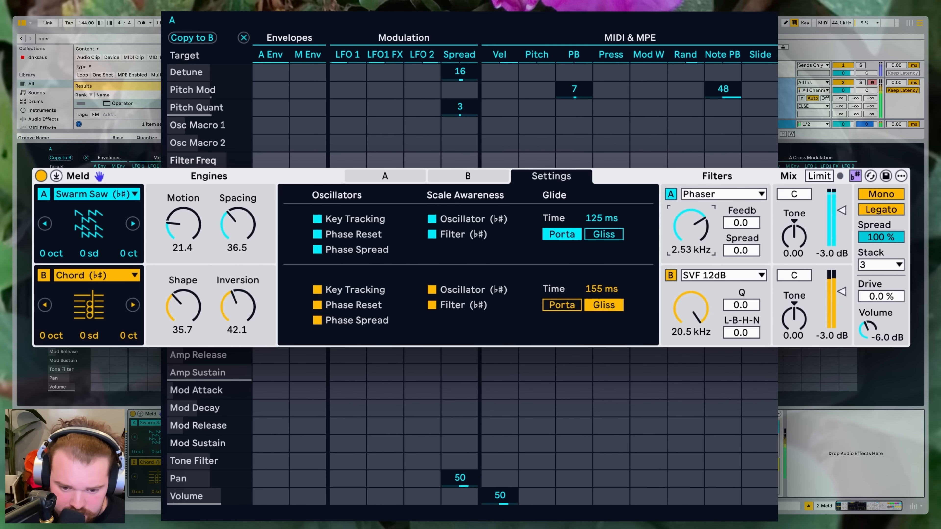
left_click_drag(741, 223, 741, 217)
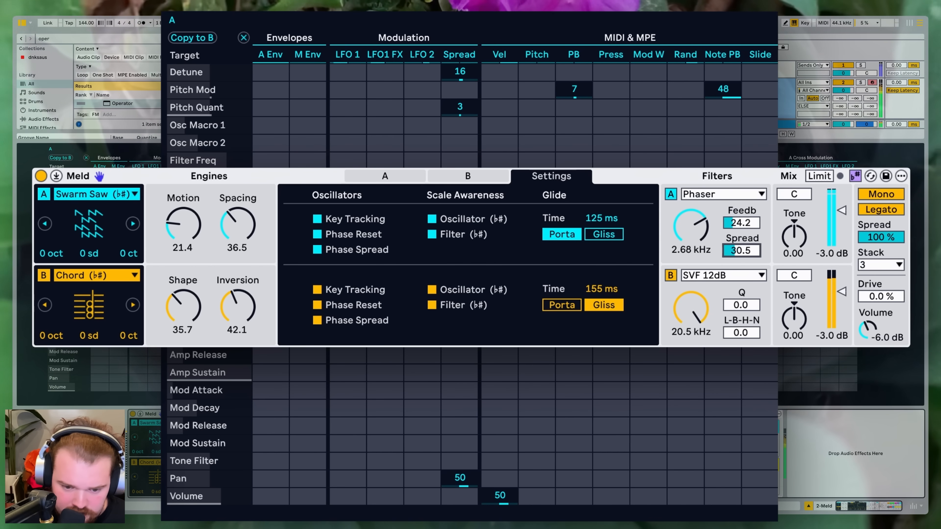
left_click_drag(741, 250, 741, 243)
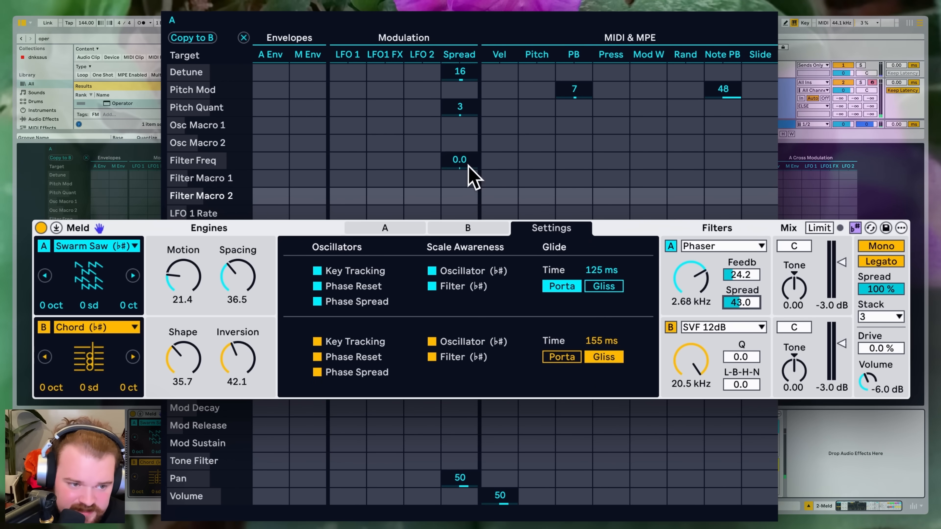
Modulate engine A's filter from Spread, with Filter Freq at 9.4, Filter Macro 1 at -22 and Filter Macro 2 at 23
left_click(468, 166)
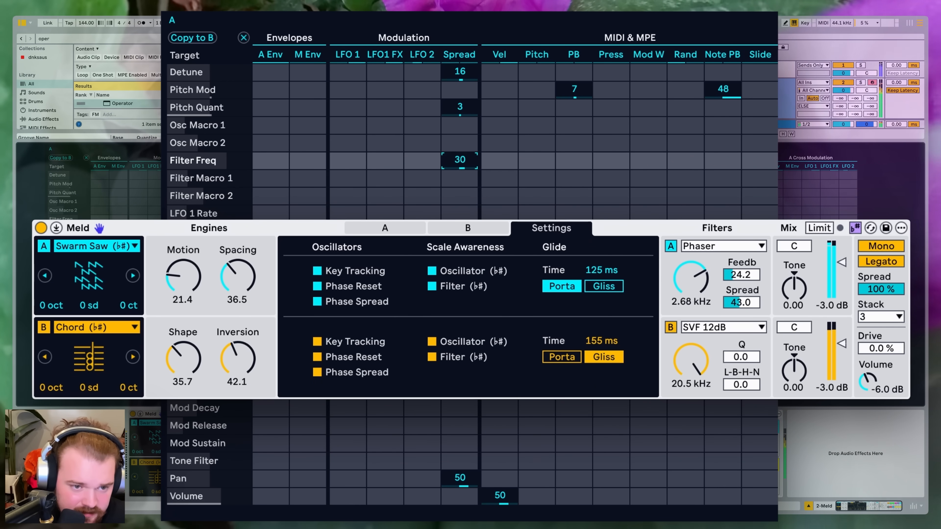
left_click_drag(467, 179, 467, 159)
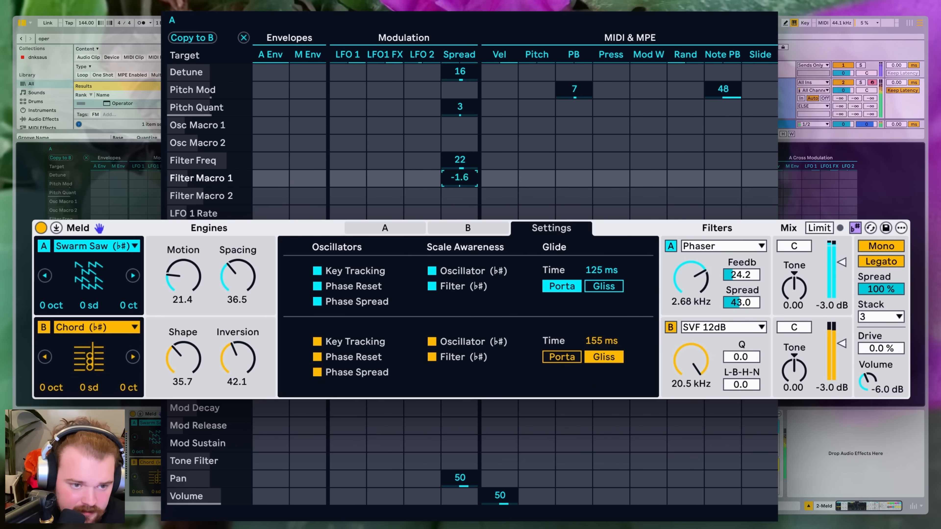
left_click_drag(467, 197, 467, 196)
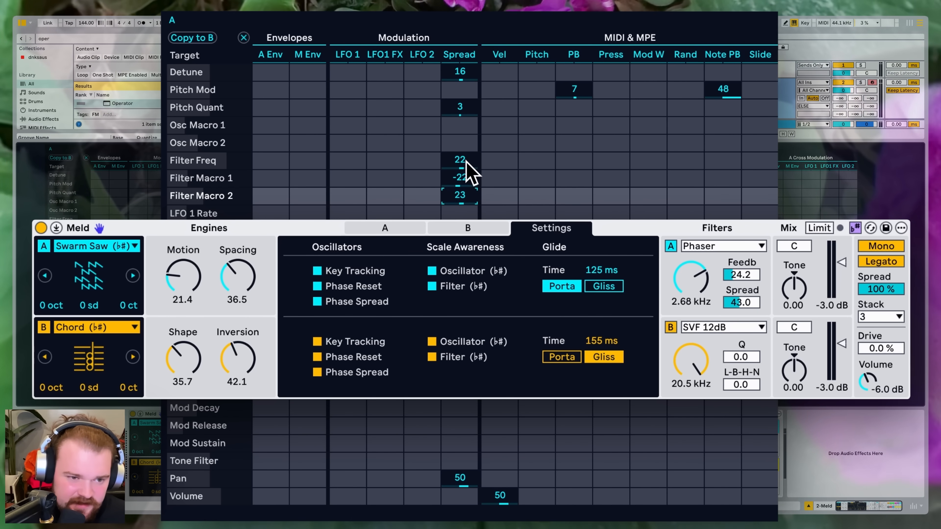
Set engine B's filter to Filther with frequency 798 Hz, Q 32.0 and Drive 68.0
left_click(724, 327)
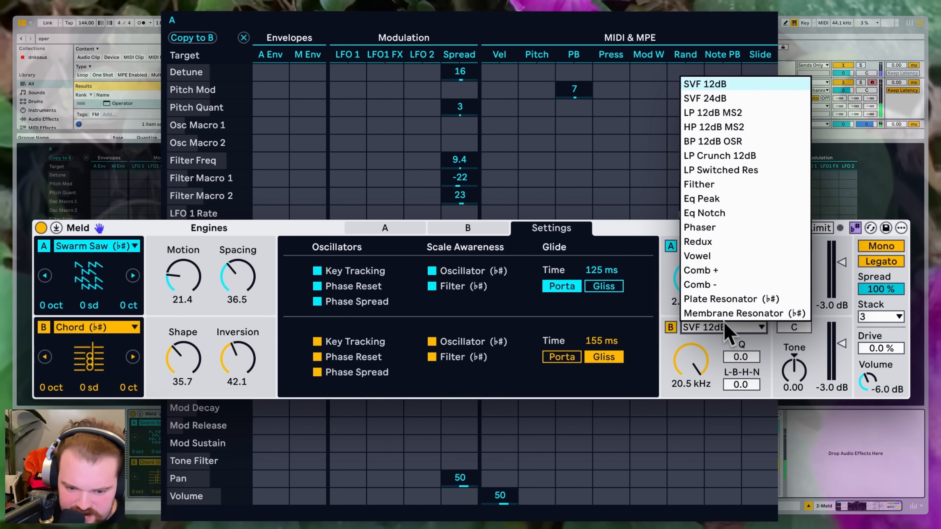
left_click(715, 183)
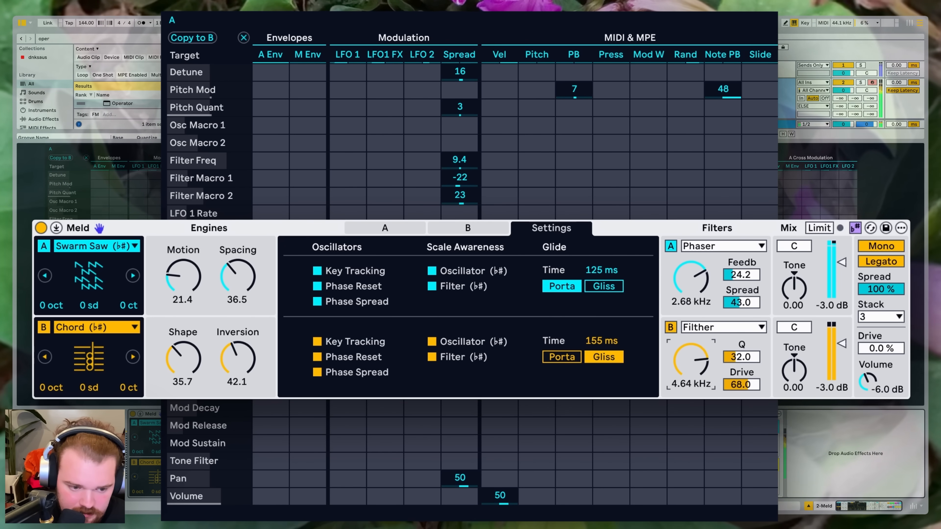
Set engine A's LFO 1 rate to 0.56 Hz and try the Alternate waveform on it
left_click(354, 229)
left_click(438, 245)
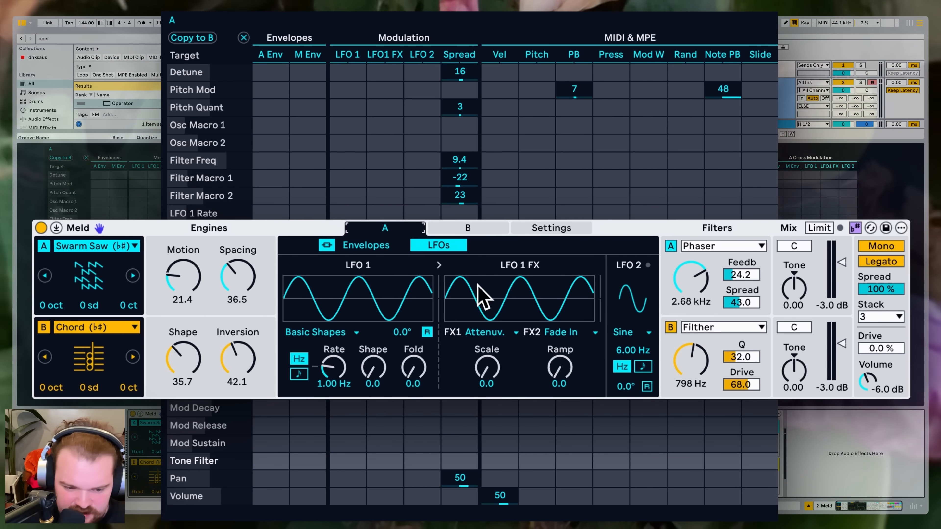
mouse_move(336, 365)
left_mouse_down()
mouse_move(335, 356)
mouse_move(336, 371)
left_mouse_up()
left_click(334, 332)
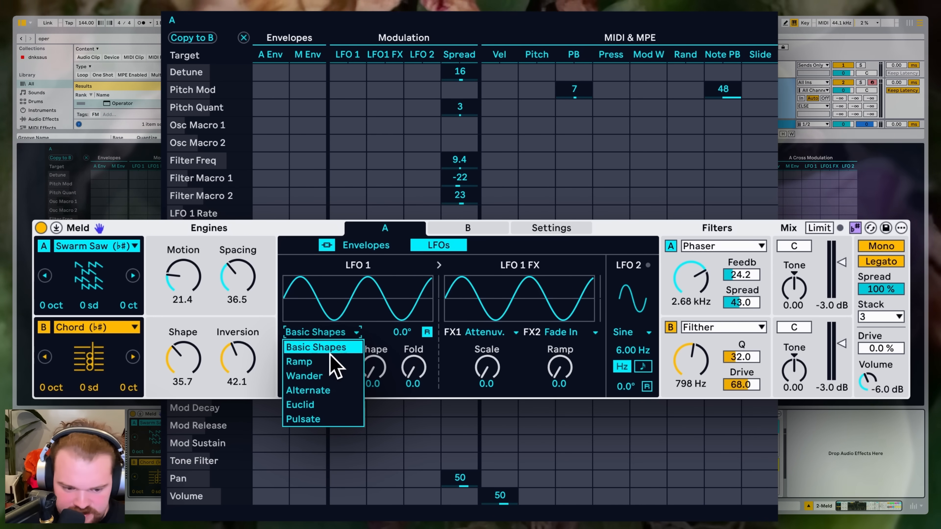
left_click(323, 390)
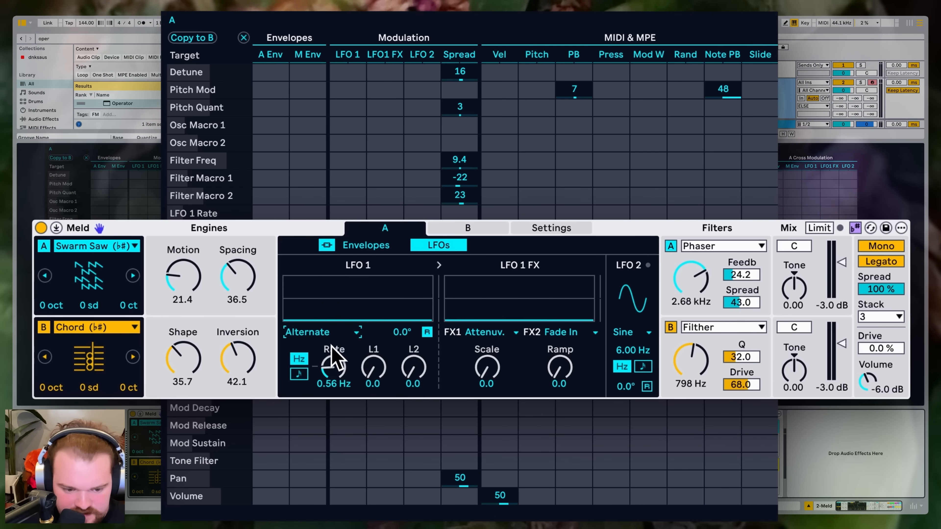
Set engine A's LFO 1 FX to Scrambler with Permute 16.7 and Slew Down with Slope 12.7
left_click(490, 332)
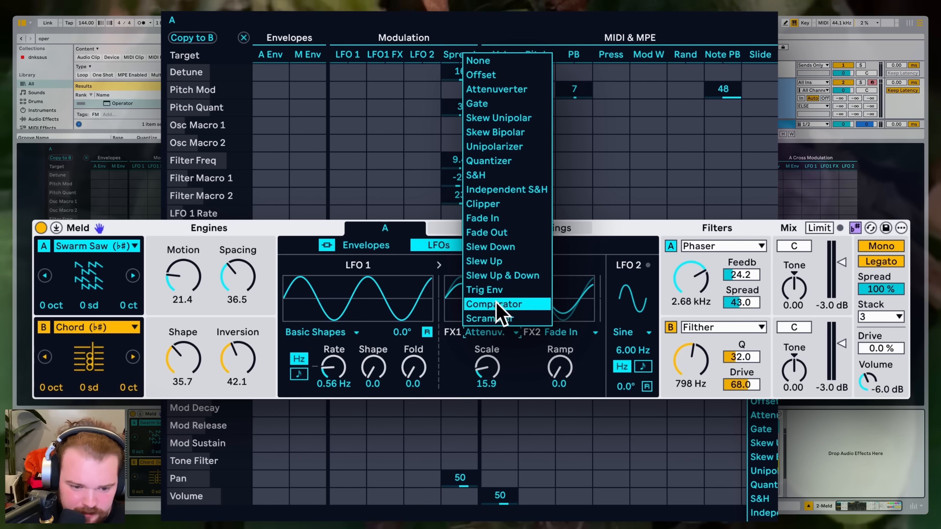
left_click(494, 319)
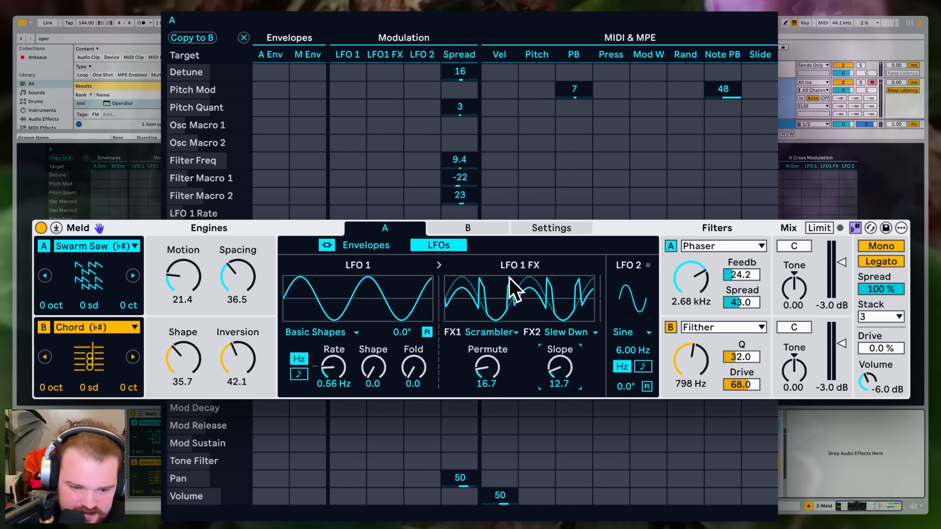
Modulate engine A's Detune from sine LFO 2 at 11, and set LFO 1 FX to Independent S&H at 73.0 and Slew Up & Down at 32.5
left_click(628, 334)
left_click(640, 324)
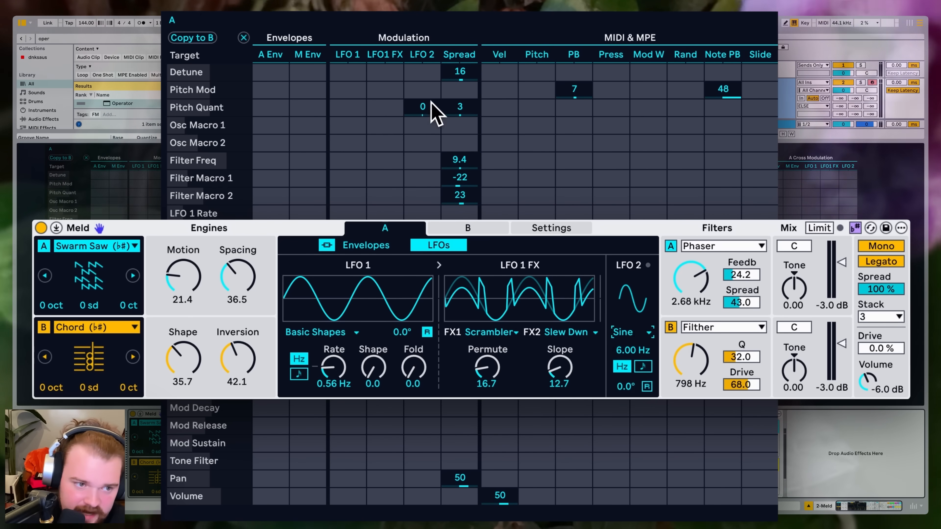
left_click_drag(422, 72, 422, 56)
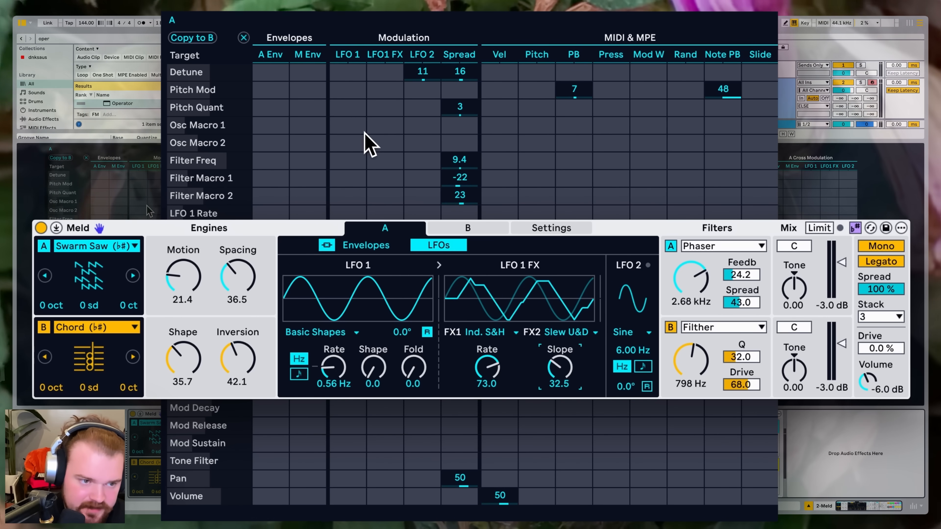
Sync engine A's LFO 1 at rate 4, modulating Osc Macro 1 from LFO 1 at 16 and Osc Macro 2 from LFO 1 FX at 11
left_click(359, 124)
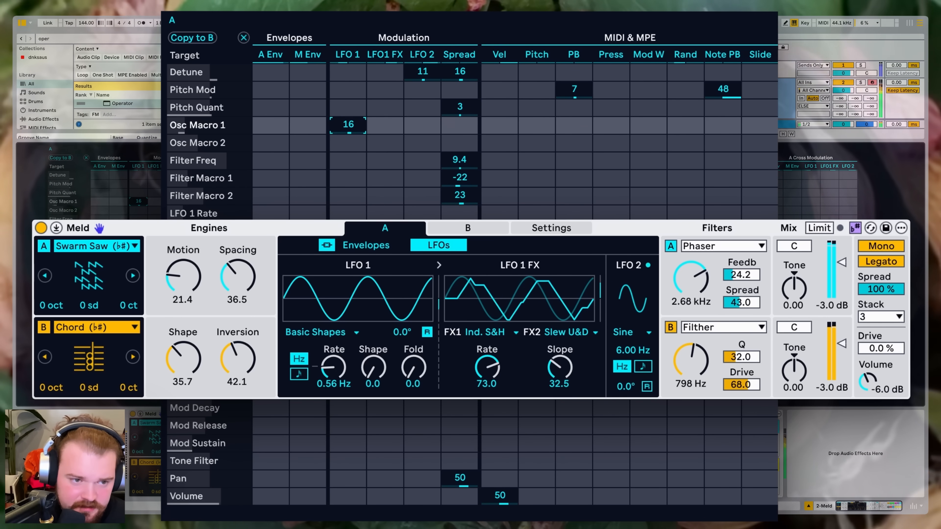
left_click_drag(333, 367, 333, 372)
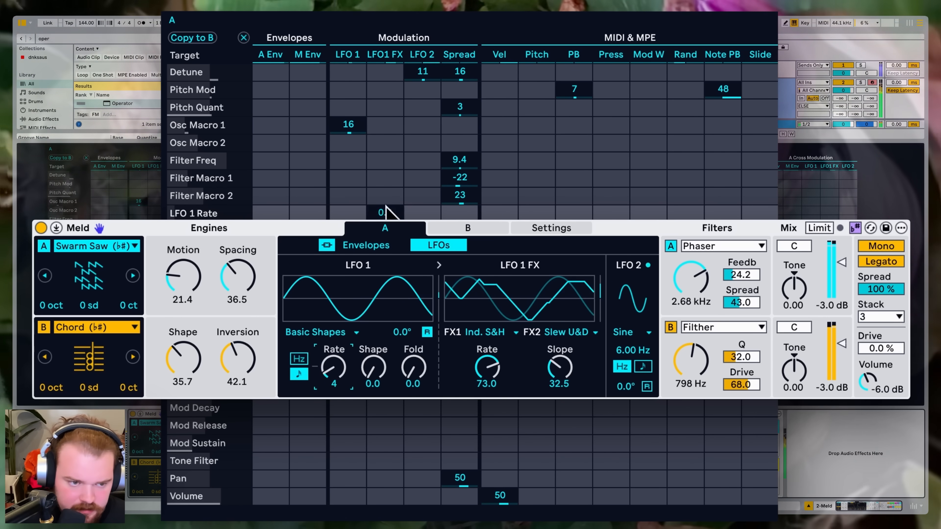
left_click_drag(386, 140, 386, 126)
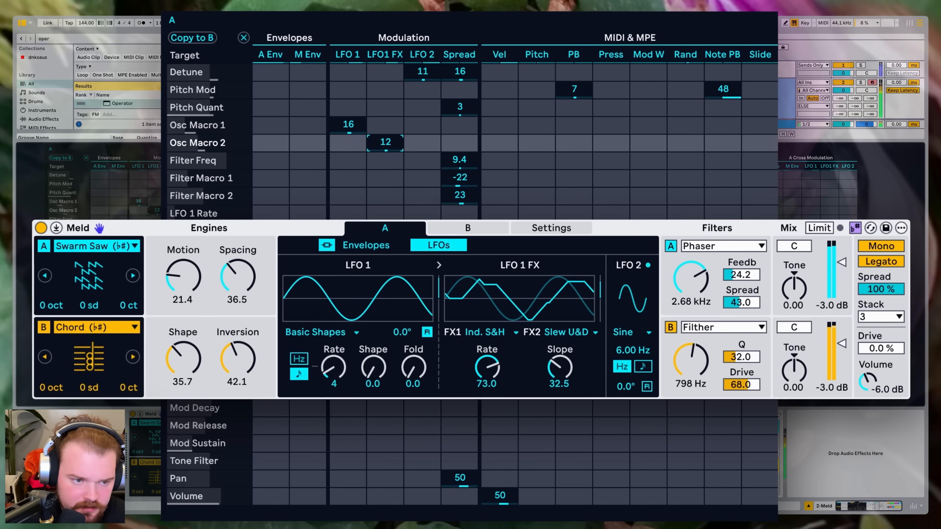
Modulate engine A's Filter Freq at 7.8 and Filter Macro 2 at -7.8 from LFO 1, and Filter Macro 1 at -14 from LFO 1 FX
left_click_drag(348, 160, 385, 185)
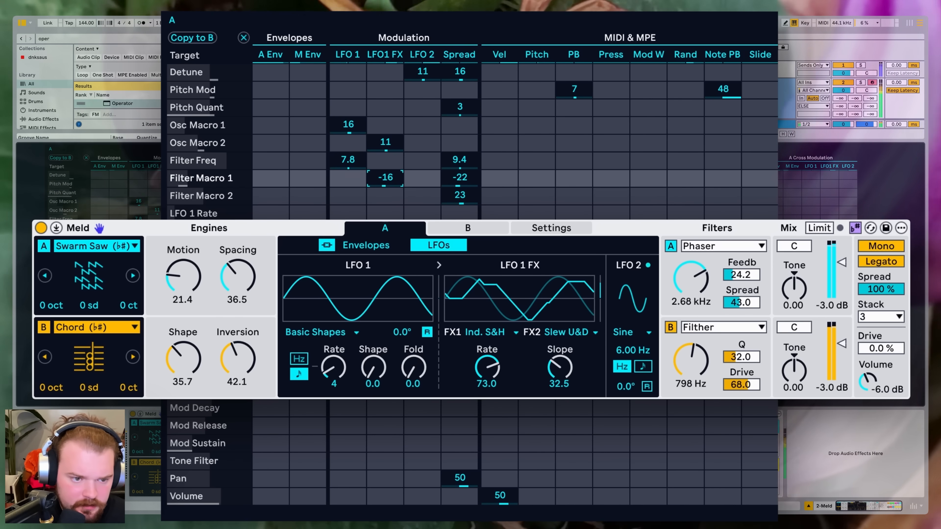
left_click_drag(348, 195, 348, 204)
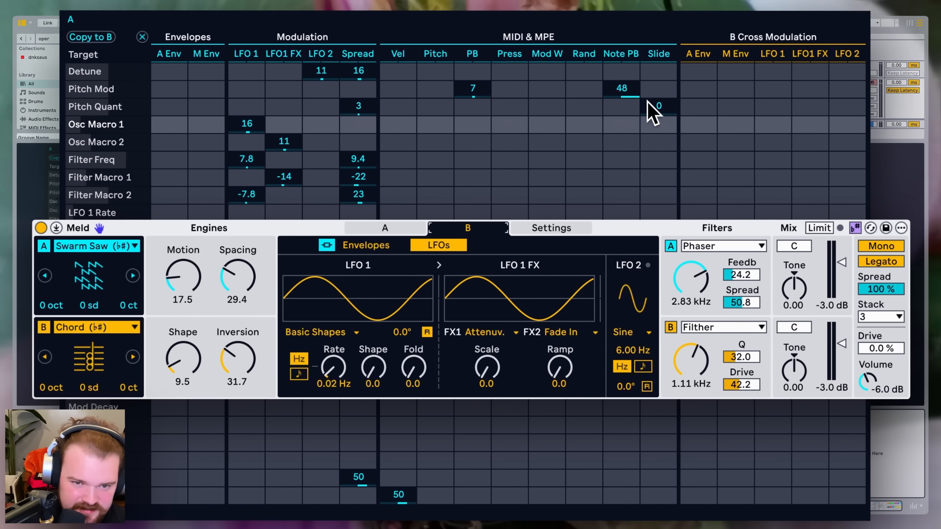
Cross-modulate engine A's Pitch Quant from engine B's LFO 1 FX at 6.8, and set engine B's LFO 1 rate to 0.06 Hz
left_click(810, 106)
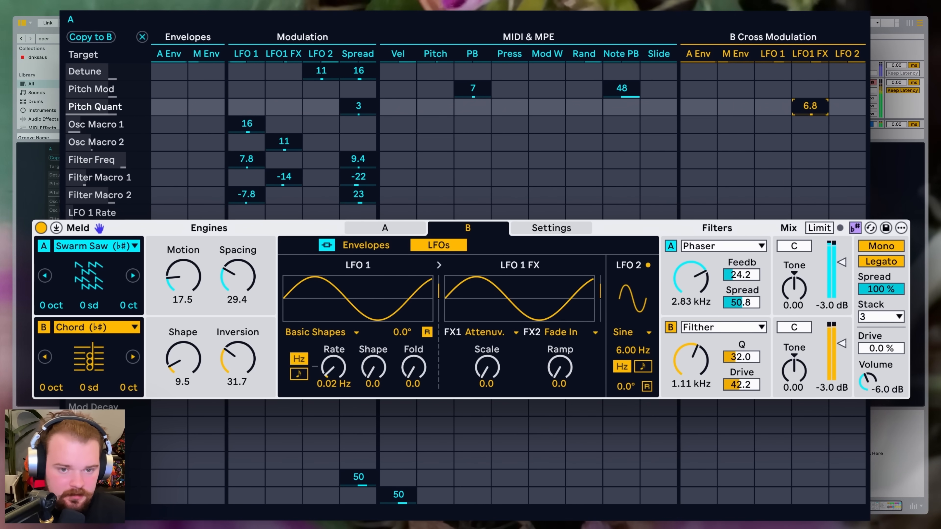
left_click_drag(340, 379, 340, 349)
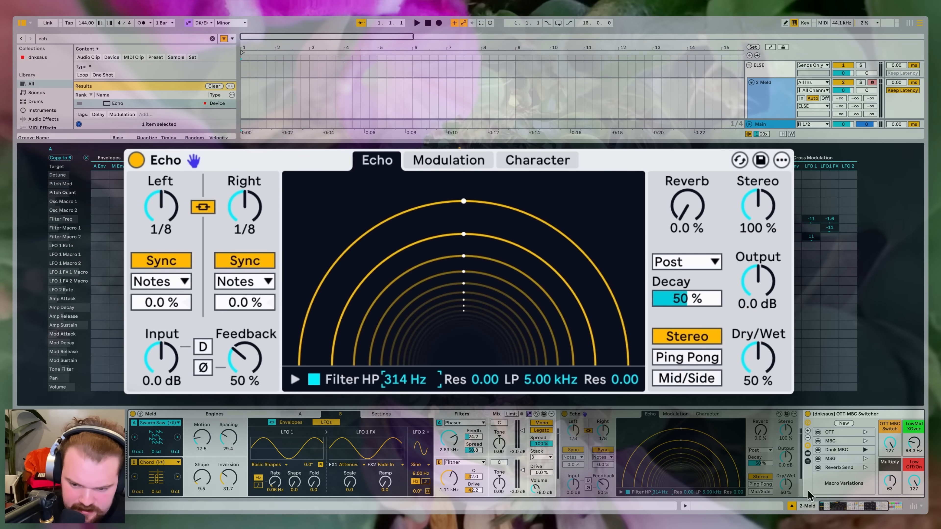
Set Echo to Ping Pong mode with Dry/Wet at 28 % and Feedback at 61 %
left_click(761, 484)
left_click_drag(784, 483, 785, 493)
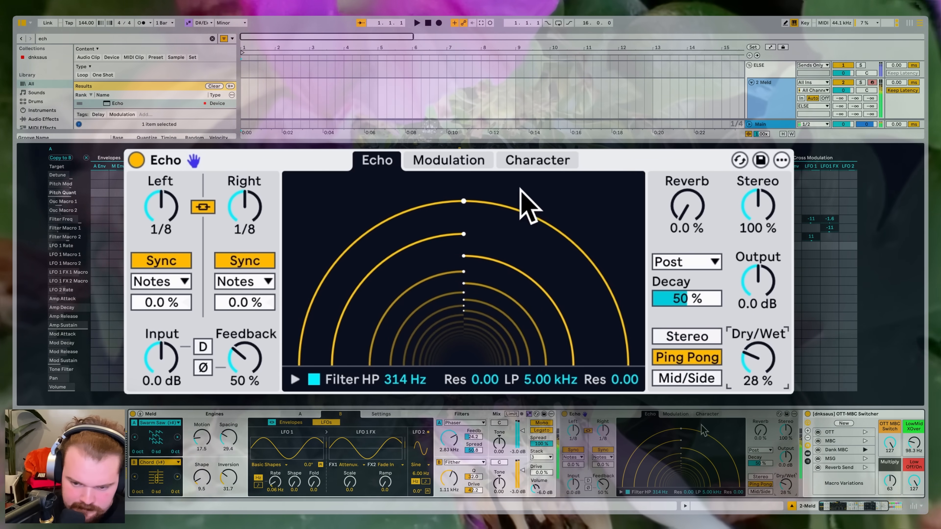
left_click_drag(602, 484, 602, 479)
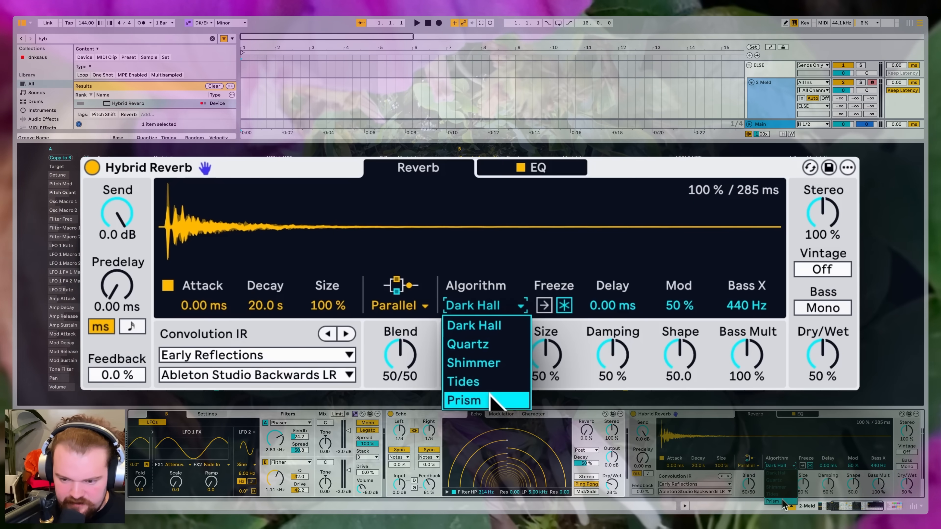
Set Hybrid Reverb to the Prism algorithm with Blend 0/100 and Dry/Wet 30 %, and adjust its EQ curve
left_click(784, 493)
left_click_drag(749, 484, 749, 472)
left_click_drag(904, 482, 904, 486)
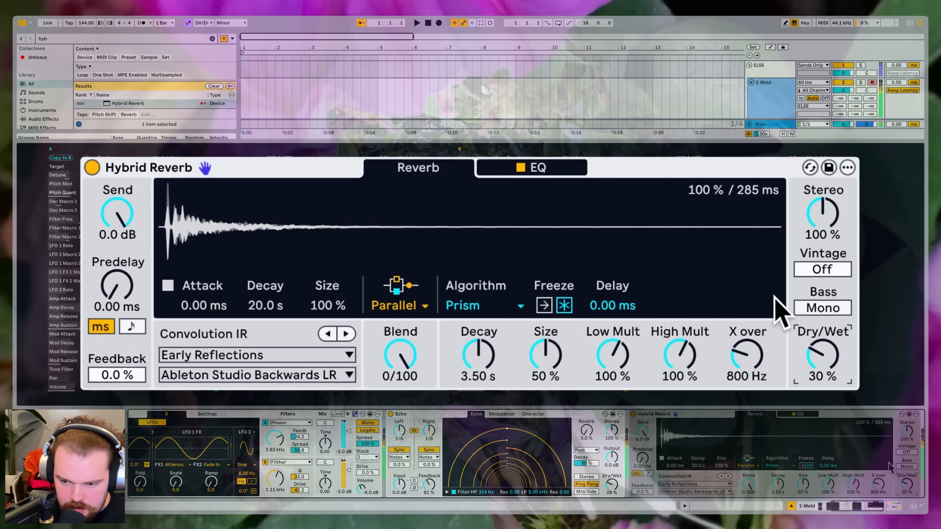
left_click(797, 414)
left_click_drag(708, 475, 764, 477)
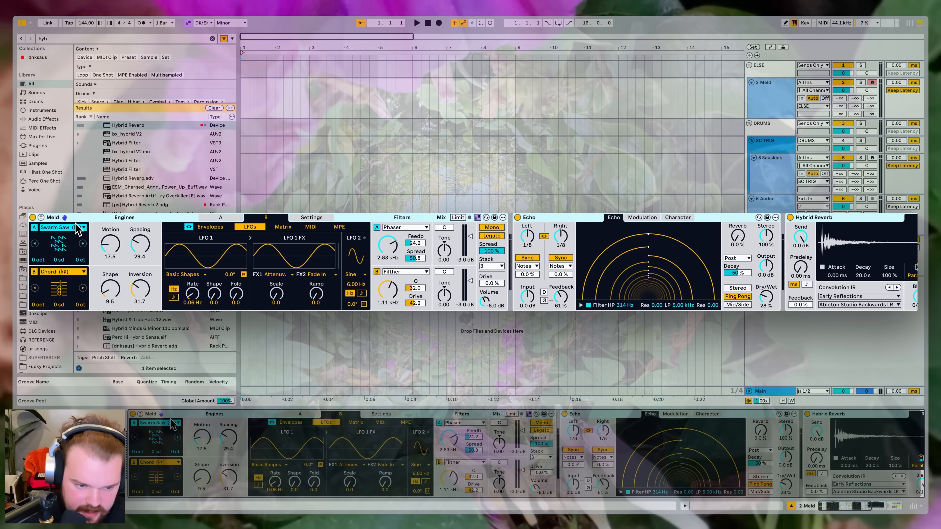
Group Meld and its effects into an Instrument Rack and add the Deep Reese preset as a second chain
key("ctrl+g")
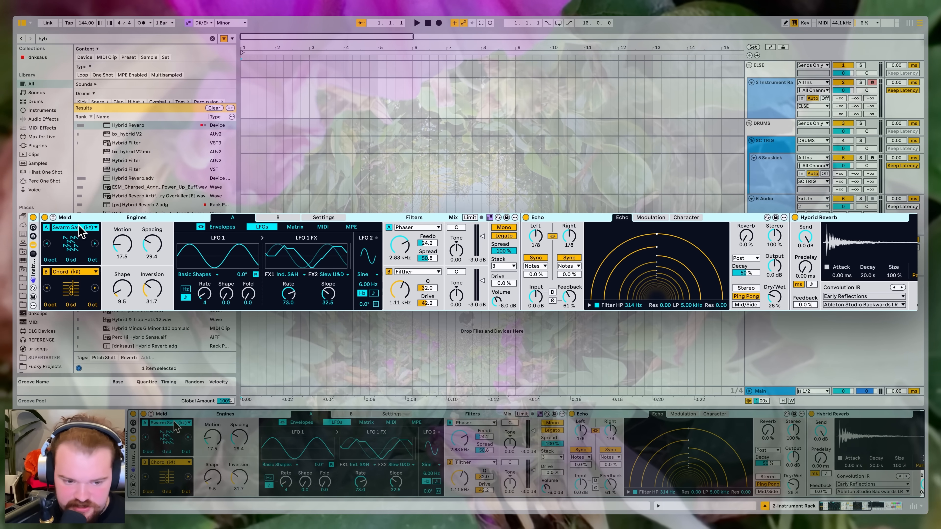
left_click(133, 447)
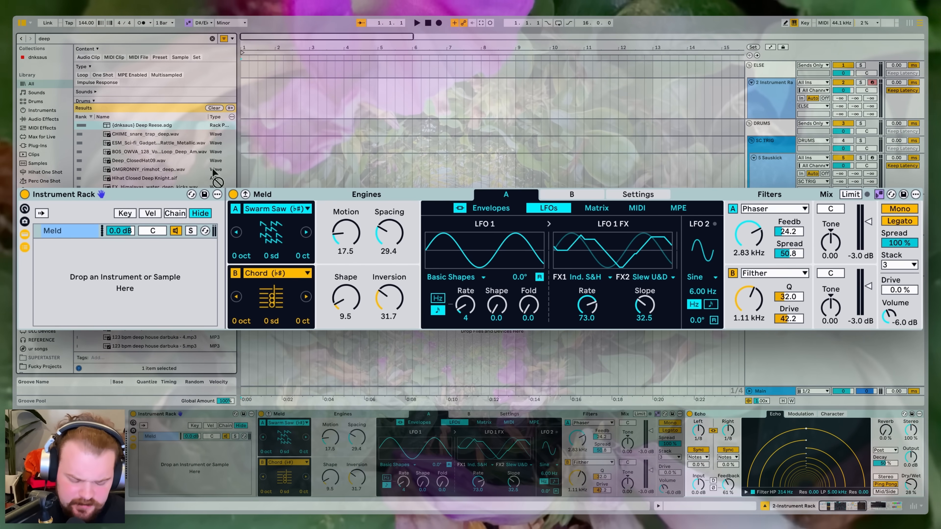
left_click_drag(141, 125, 207, 464)
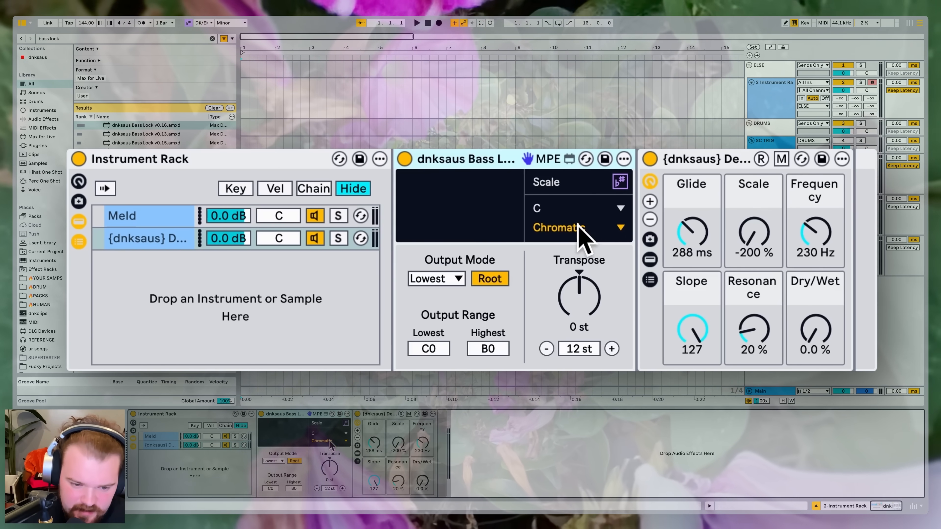
Make Bass Lock follow the song scale with output range D0 to C#1, and set the Deep Reese chain's volume to -6.0 dB
left_click(346, 423)
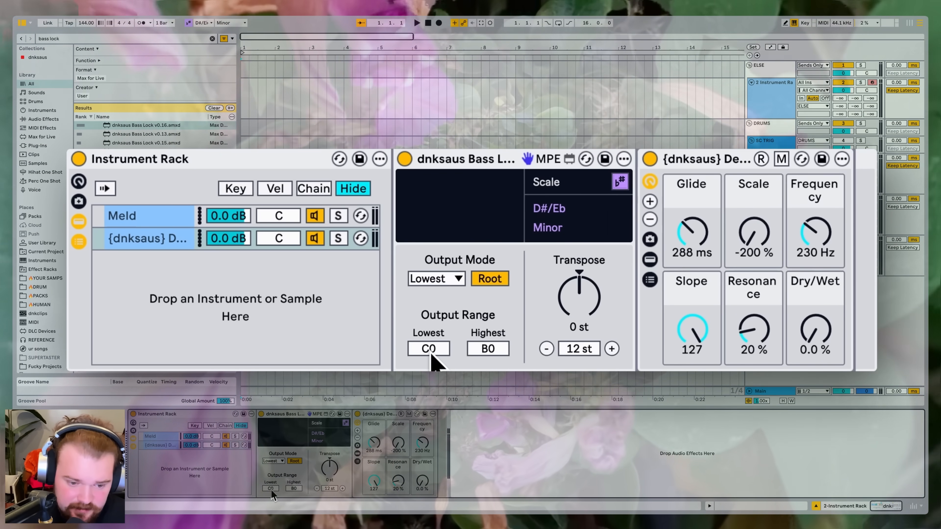
left_click_drag(276, 489, 283, 472)
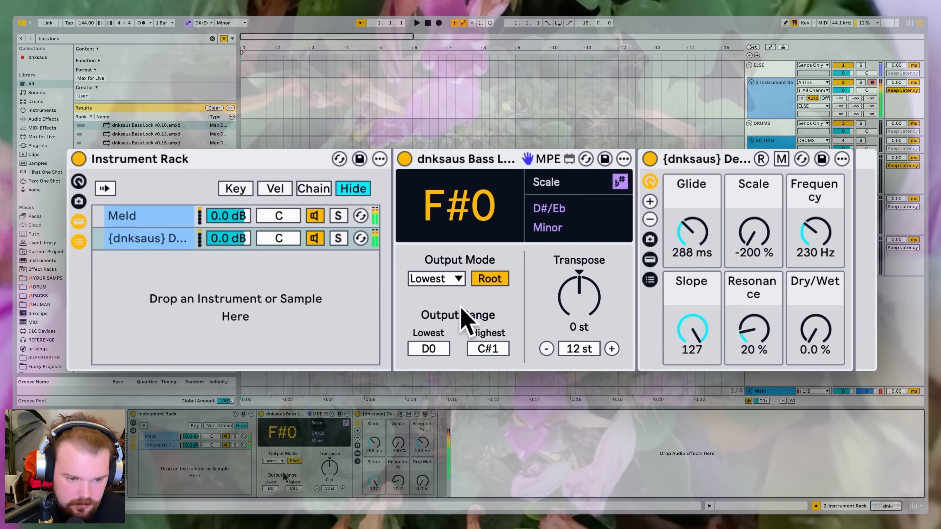
left_click_drag(192, 446, 191, 459)
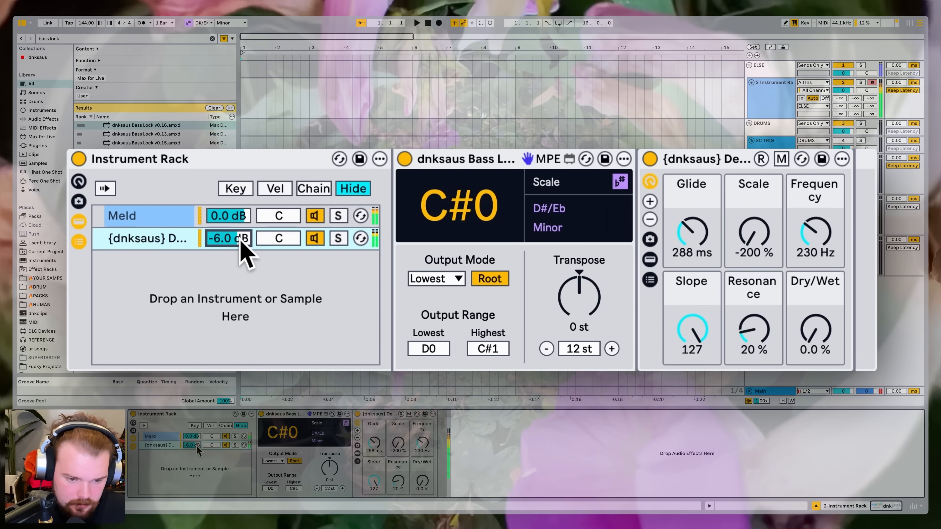
Set Meld's Motion to 8.7, Spacing to 25.4, Shape to 6.3 and Inversion to 30.2, and raise its Drive with the limiter on
left_click(168, 434)
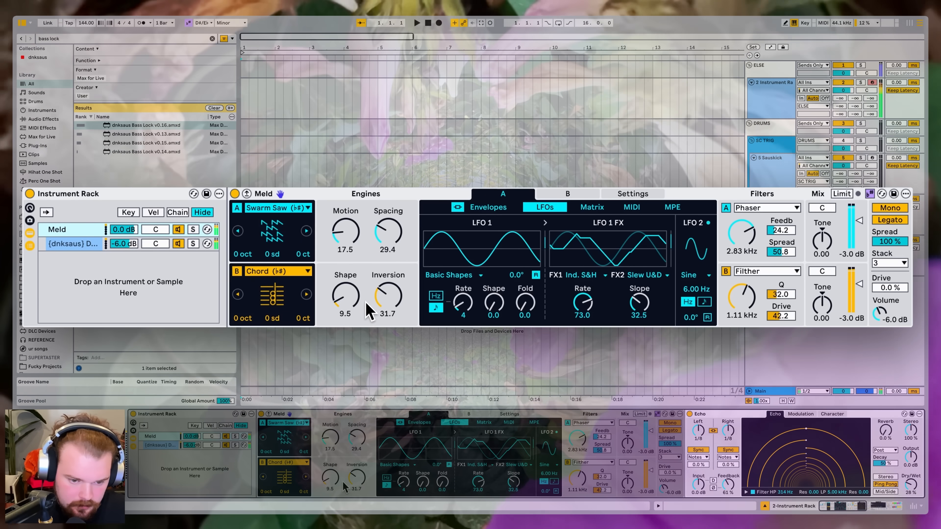
left_click_drag(354, 479, 355, 493)
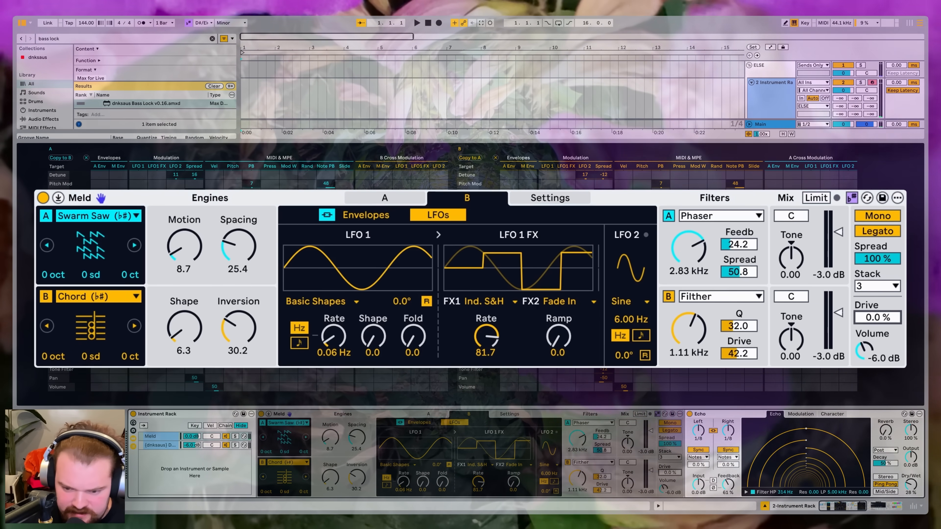
left_click_drag(670, 473, 669, 465)
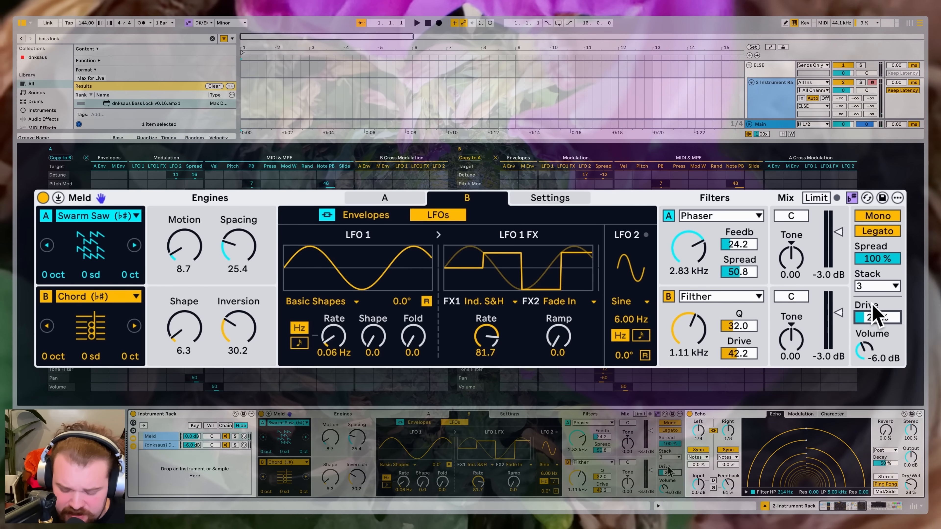
left_click(818, 199)
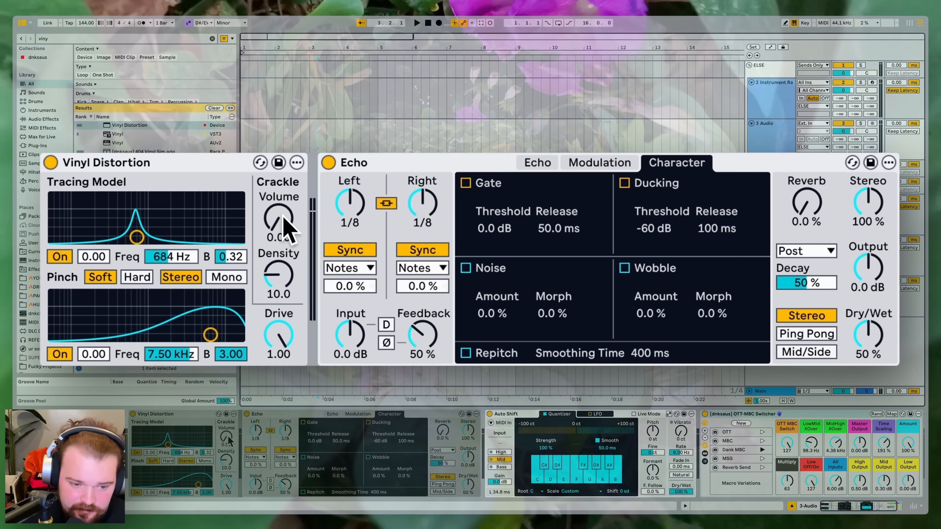
Set Vinyl Distortion's crackle volume to 0.33 and Echo's delay on both channels to an unsynced 1.17 ms
left_click_drag(286, 228, 285, 217)
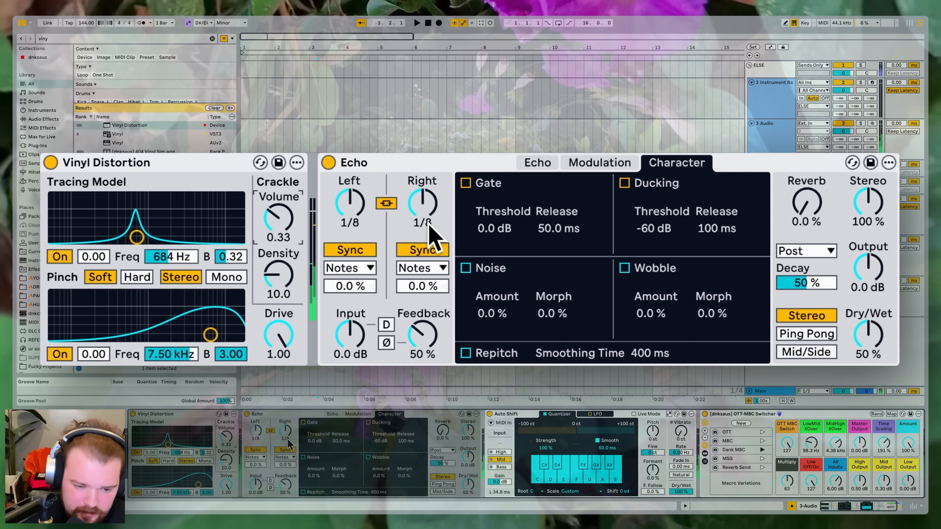
left_click(433, 249)
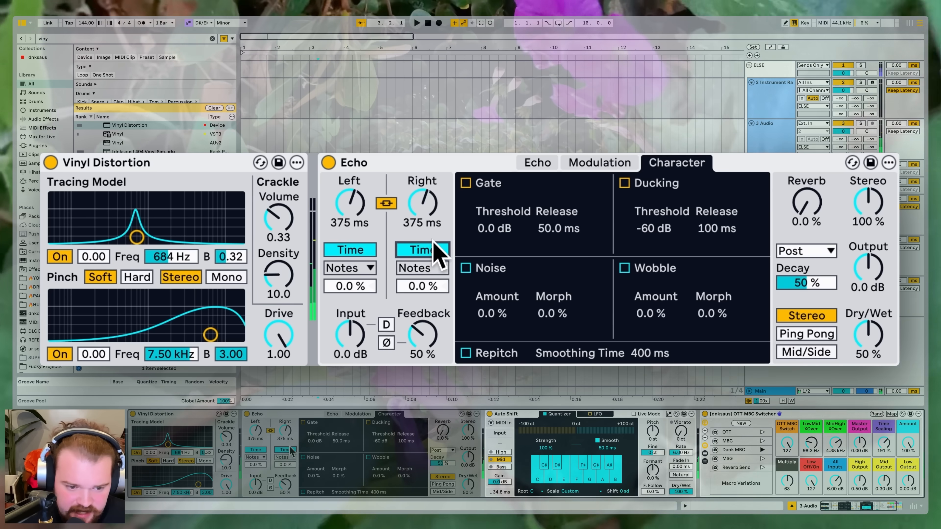
left_click_drag(424, 200, 424, 276)
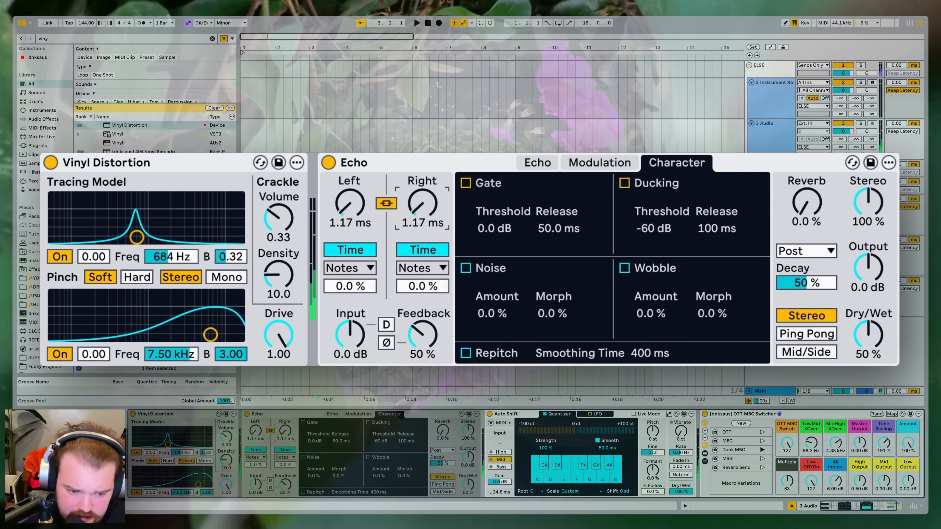
Set Echo's Dry/Wet to 100 % and its Feedback to 101 %
left_click_drag(872, 346, 872, 326)
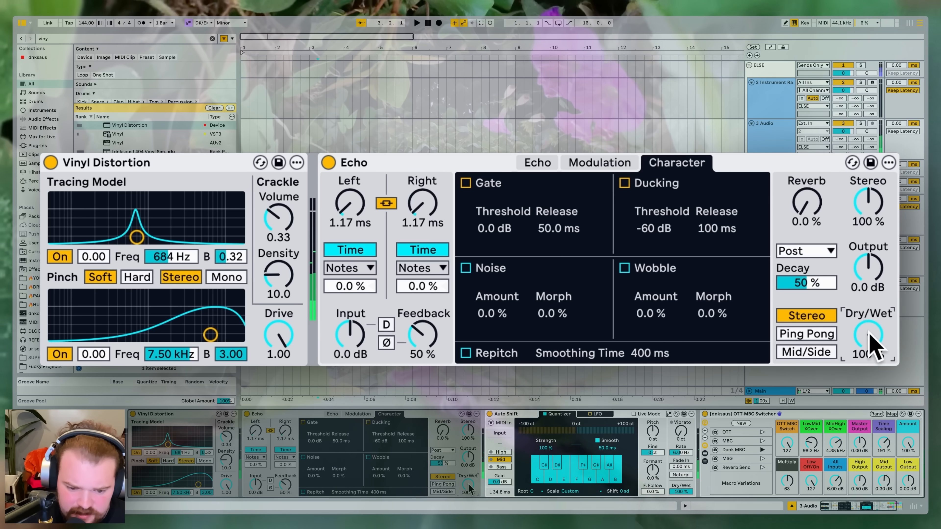
left_click(537, 163)
left_click_drag(422, 334, 422, 309)
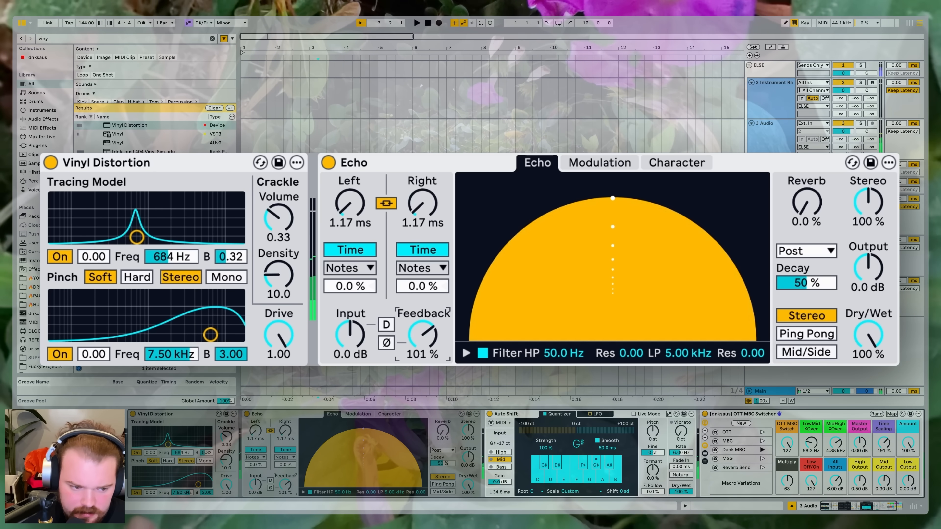
Set Echo's modulation to the random waveform with 53 % delay modulation, x4 enabled, phase 0.0° and rate 1/8
left_click(600, 162)
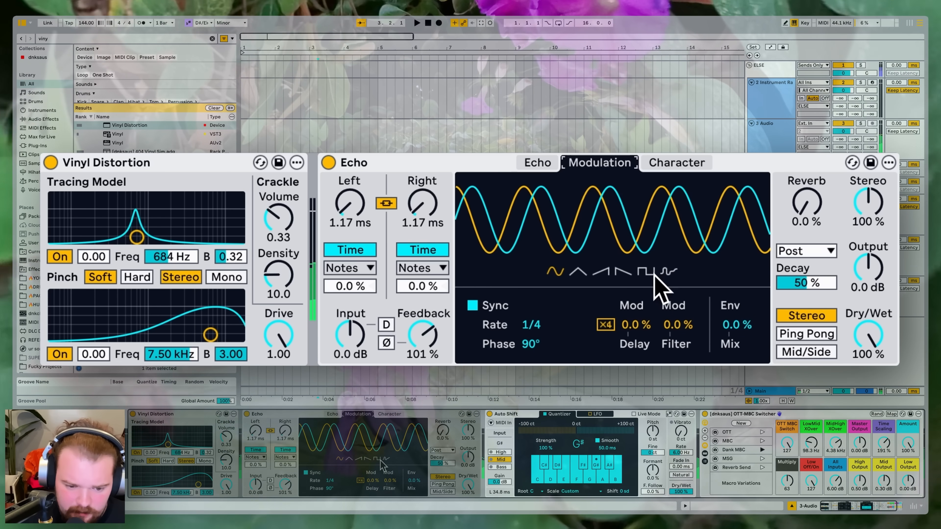
left_click(669, 273)
mouse_move(635, 325)
left_mouse_down()
mouse_move(635, 312)
mouse_move(631, 334)
left_mouse_up()
left_click(607, 326)
left_click_drag(532, 344, 532, 374)
left_click_drag(532, 325, 532, 320)
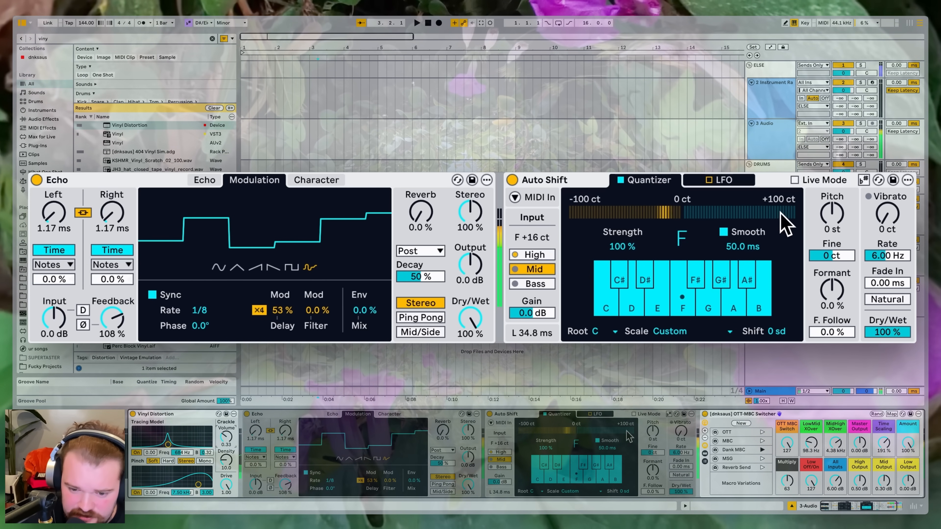
Make Auto Shift follow the song's scale, set its input range to High and its quantizer Smooth time to 0.00 ms
left_click(863, 180)
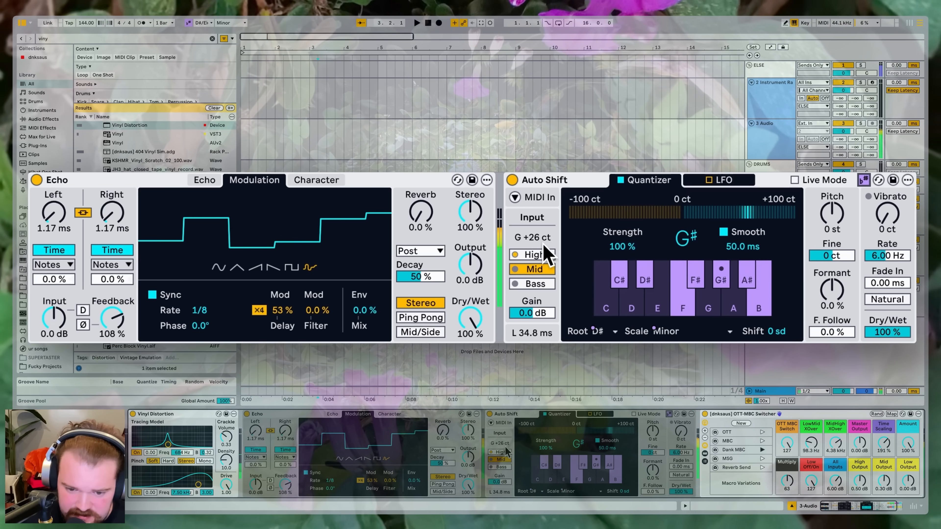
left_click_drag(743, 246, 743, 314)
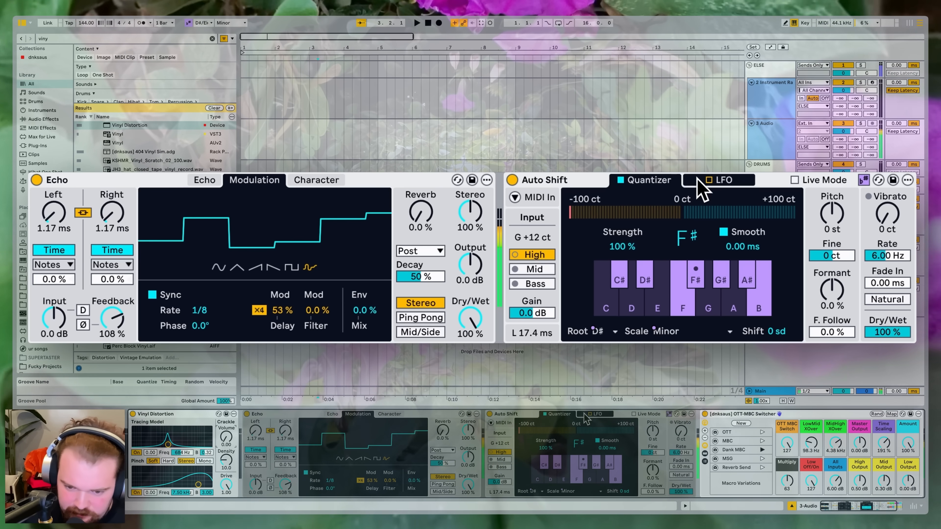
Enable Auto Shift's LFO with the Random shape, a tempo-synced rate of 1/2 and 64 % Formant modulation
left_click(732, 178)
left_click(708, 180)
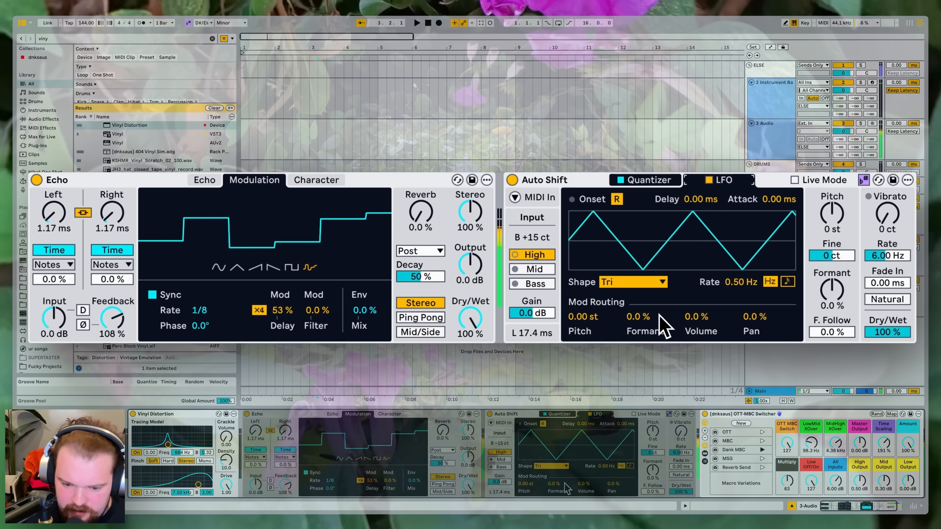
left_click_drag(638, 317, 638, 287)
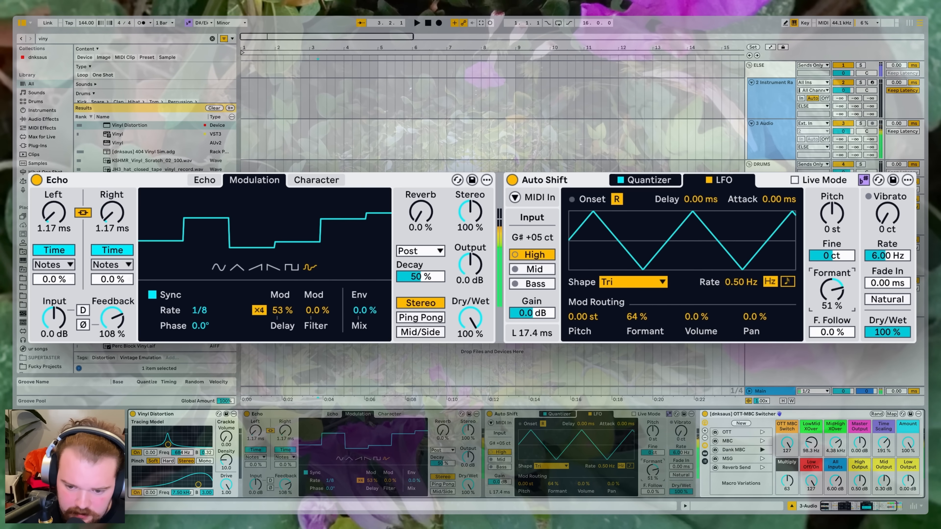
left_click(662, 283)
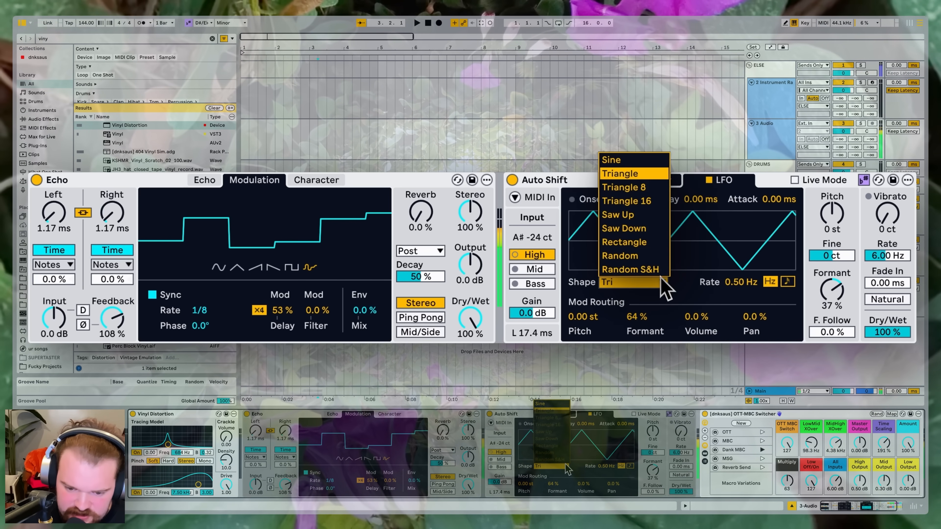
left_click(663, 259)
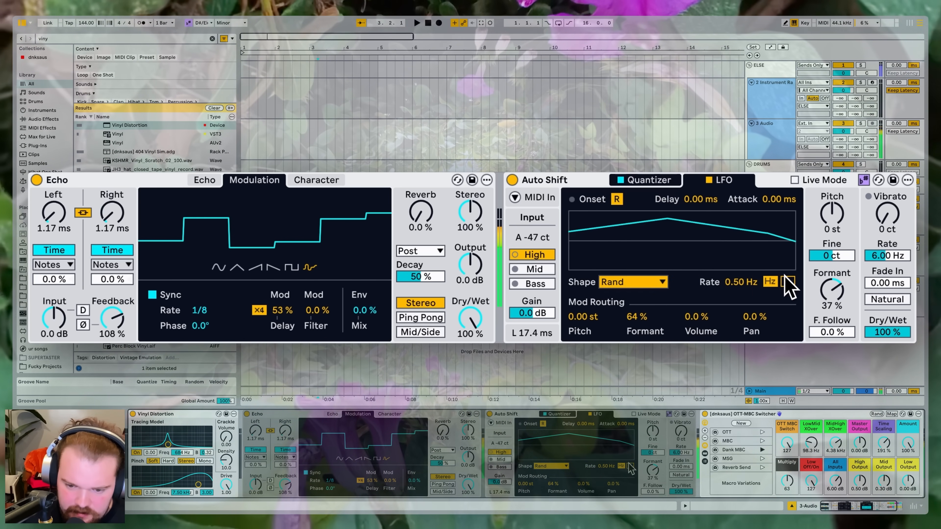
left_click(787, 282)
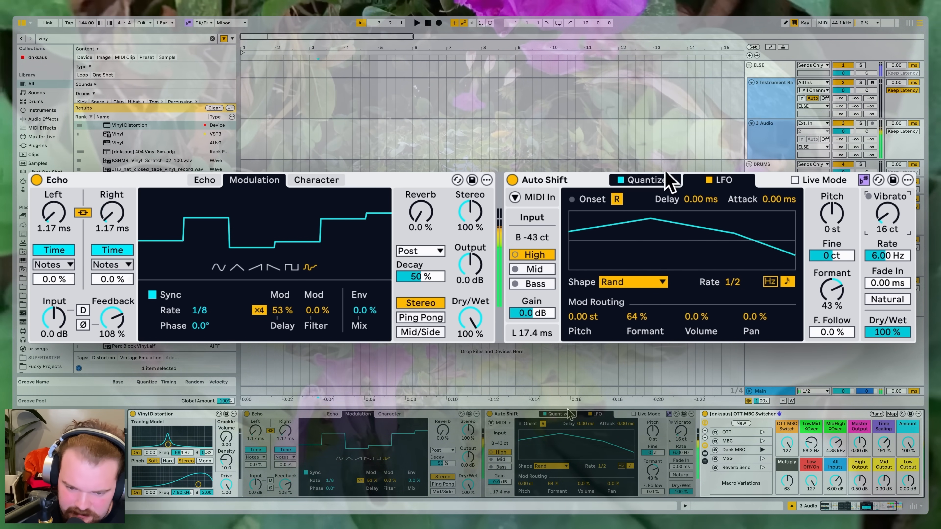
Show Auto Shift's quantizer settings and set Echo's linked delay on both channels to 1.23 ms
left_click(663, 181)
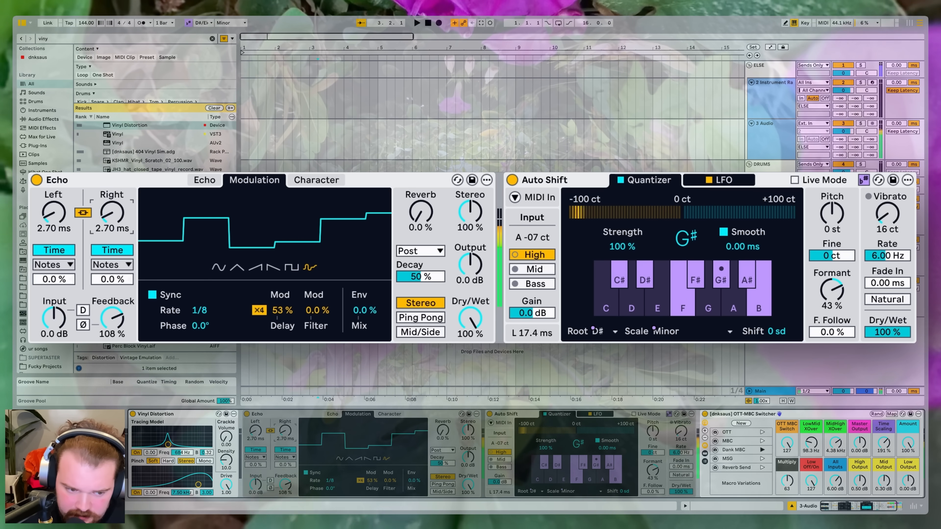
left_click_drag(120, 222, 121, 246)
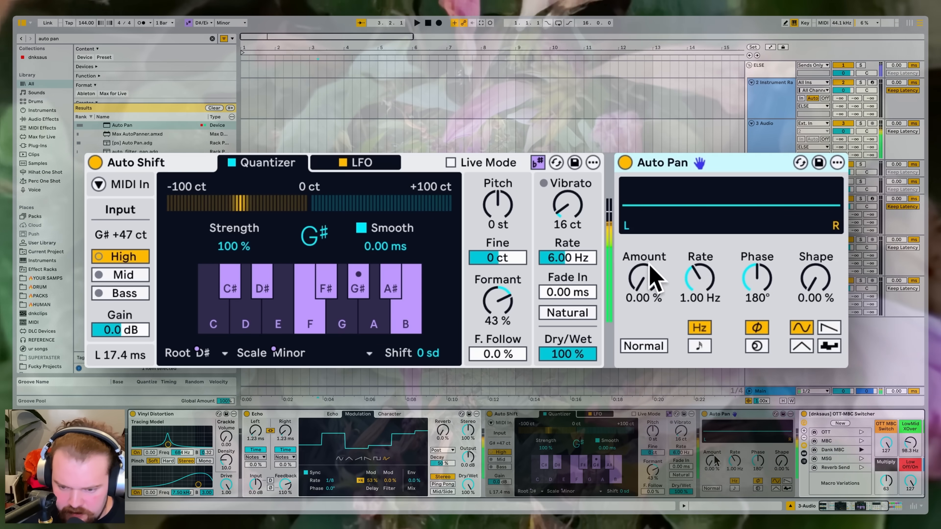
Set Auto Pan to Amount 100 %, Phase 0.00°, a tempo-synced rate of 1/8 and the triangle waveform
left_click_drag(645, 294, 645, 260)
left_click_drag(733, 283, 748, 307)
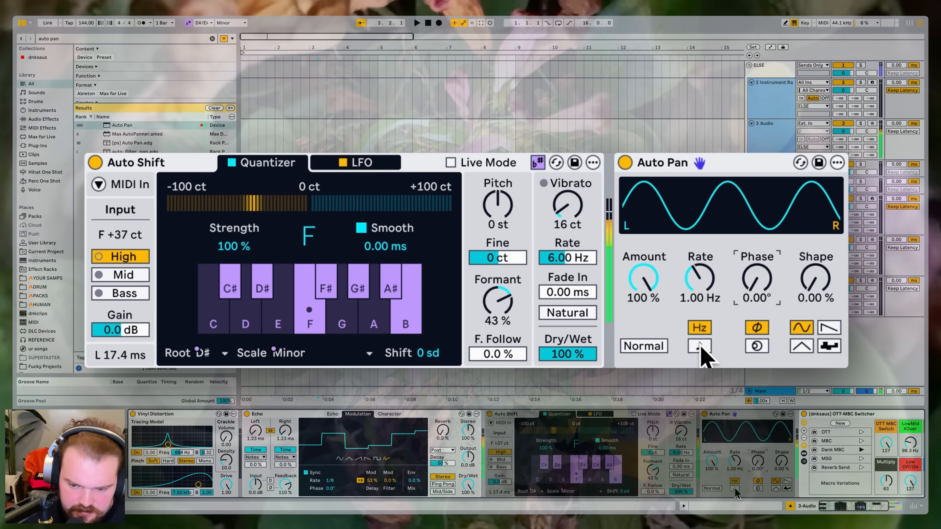
left_click(701, 346)
left_click_drag(701, 280, 701, 269)
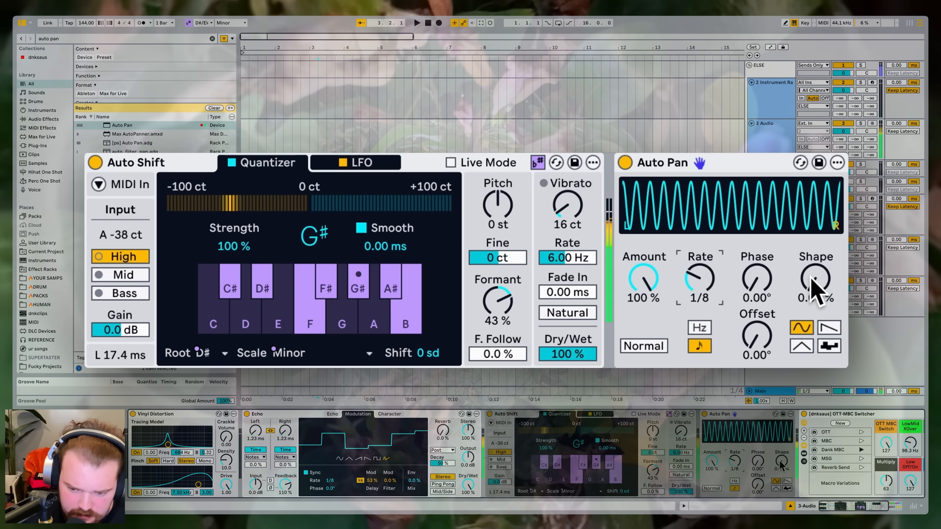
left_click(801, 347)
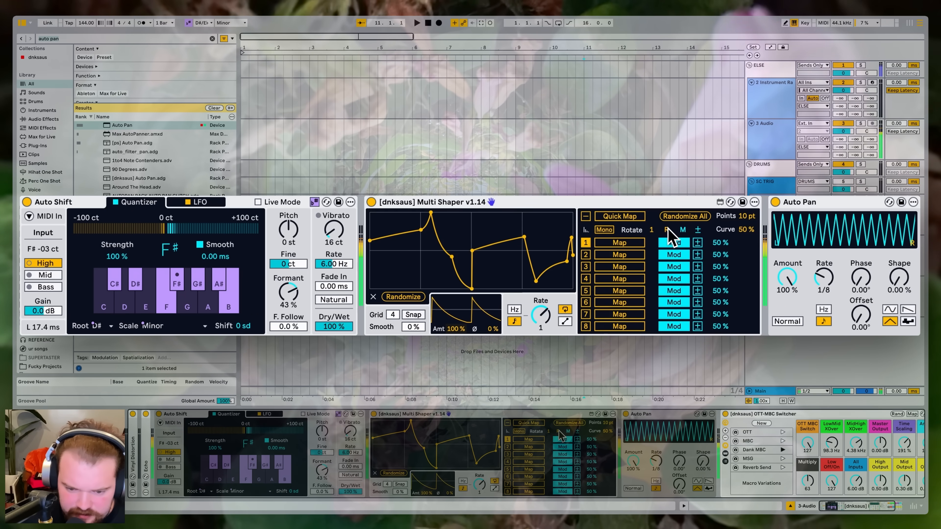
Switch all Multi Shaper slots to Remote, map slot 1 to Auto Pan's Shape and set the shaper rate to 4
left_click(667, 230)
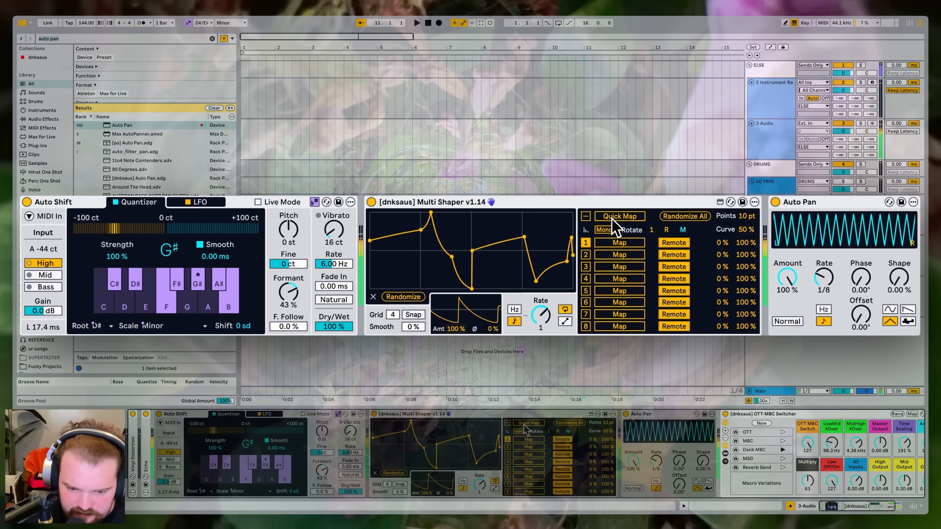
left_click(611, 218)
left_click(890, 280)
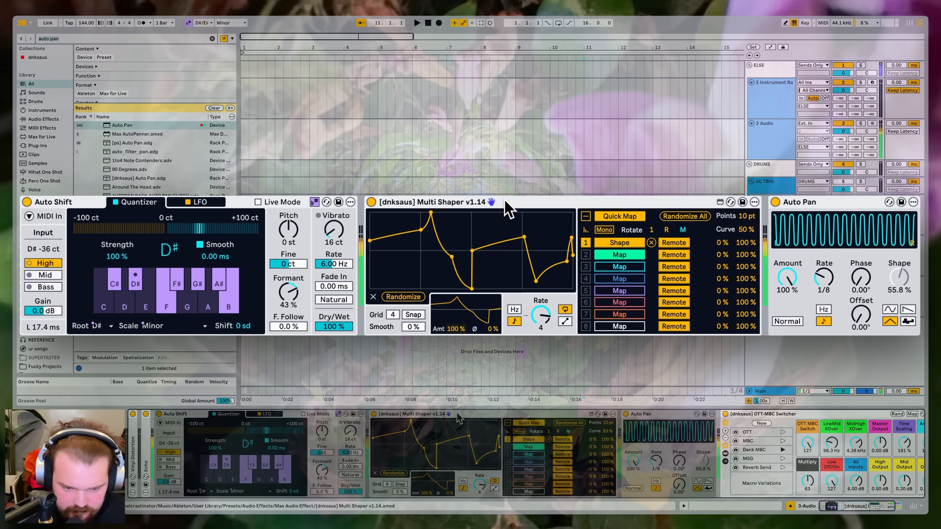
Map Multi Shaper slot 2 to Auto Shift's Vibrato amount in Mod mode with + polarity and 9 % depth
left_click(681, 255)
mouse_move(709, 256)
left_mouse_down()
mouse_move(710, 272)
mouse_move(718, 258)
left_mouse_up()
left_click(699, 254)
left_click(411, 223)
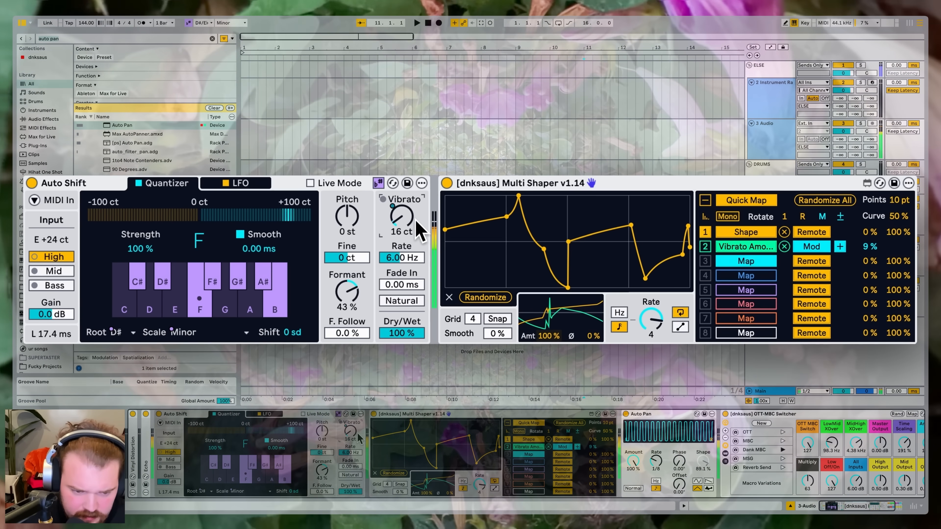
Map Multi Shaper slot 3 to Auto Shift's quantizer Smooth time and limit its maximum to 42 %
left_click(266, 249)
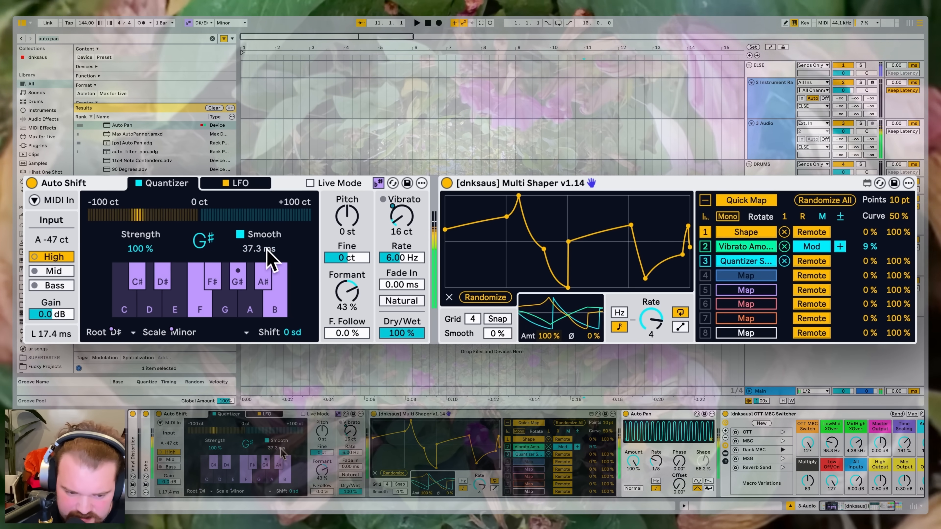
left_click_drag(898, 261, 899, 293)
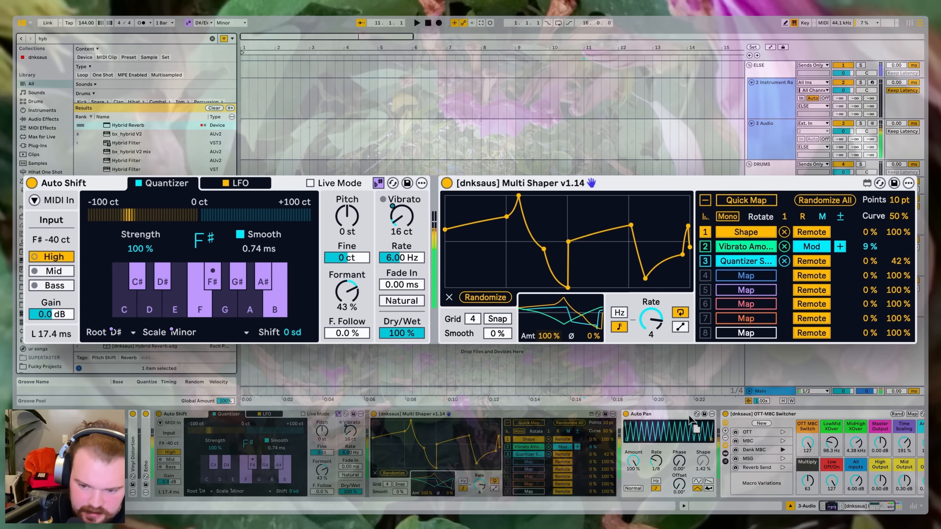
Add Hybrid Reverb after Auto Pan with the Quartz algorithm, Blend 0/100 and Dry/Wet 43 %
left_click_drag(689, 420, 700, 426)
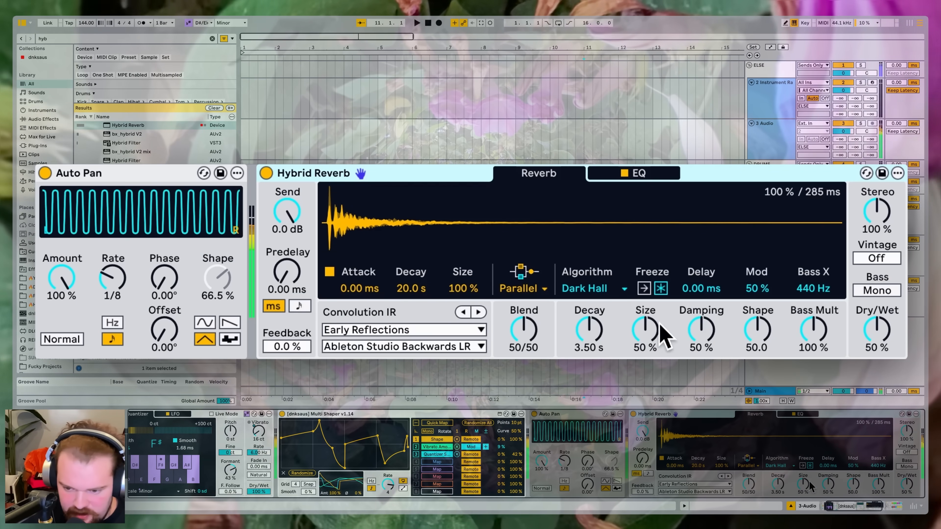
left_click(783, 466)
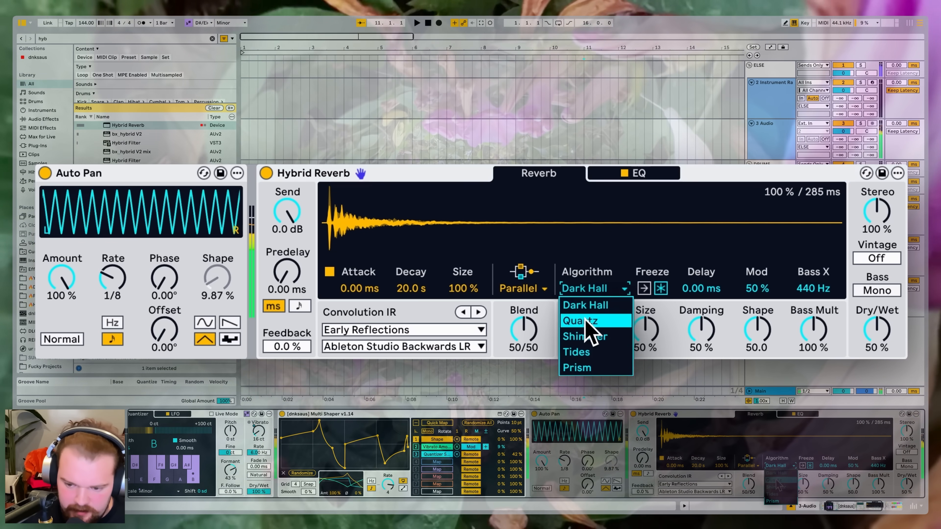
left_click(592, 322)
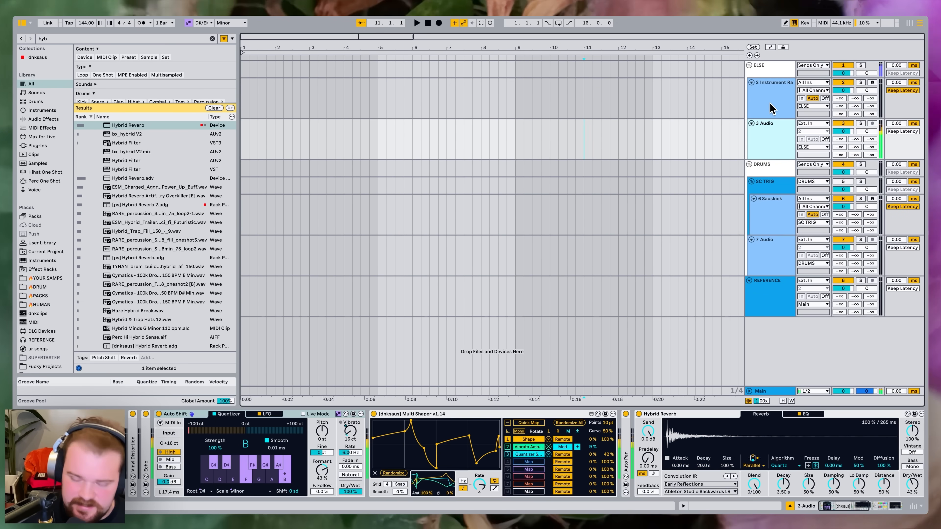
Play the four-bar MIDI clip at bar 5 on the Instrument Rack track and duplicate it to start again at bar 9
left_click(772, 106)
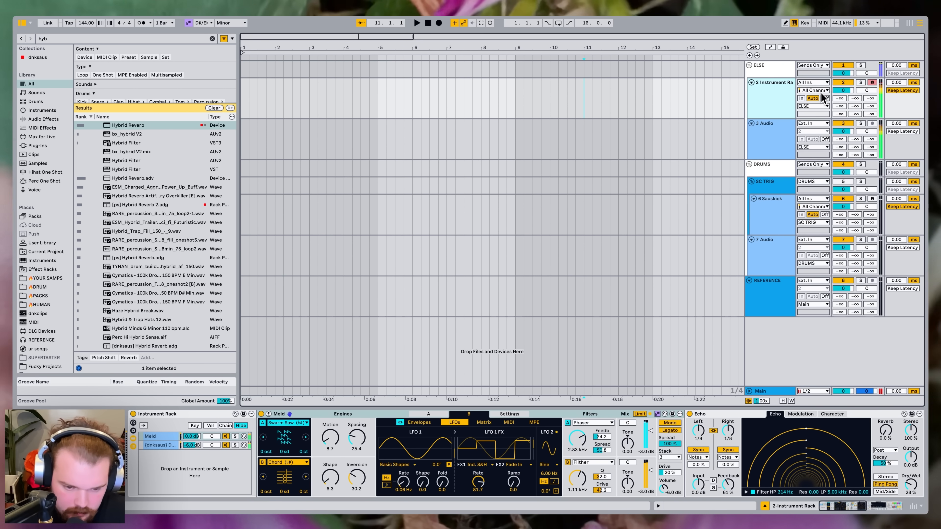
key("space")
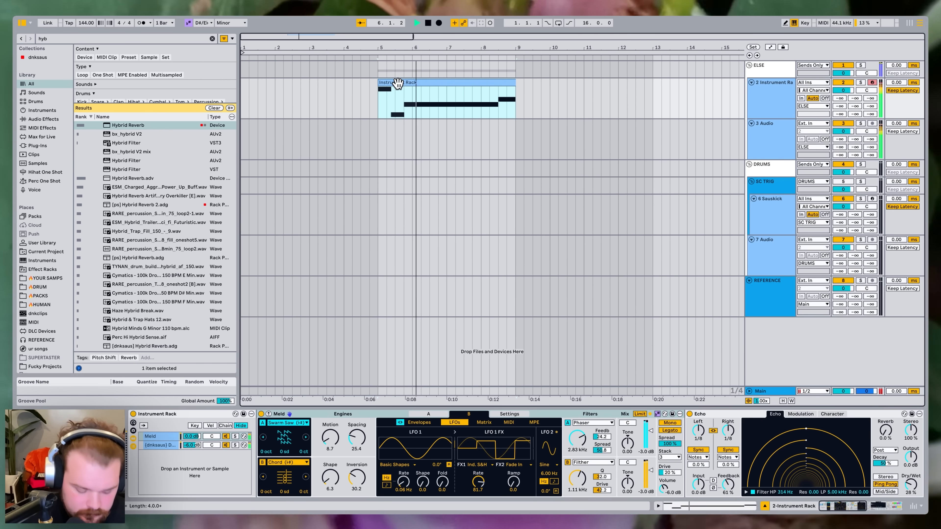
key("super+d")
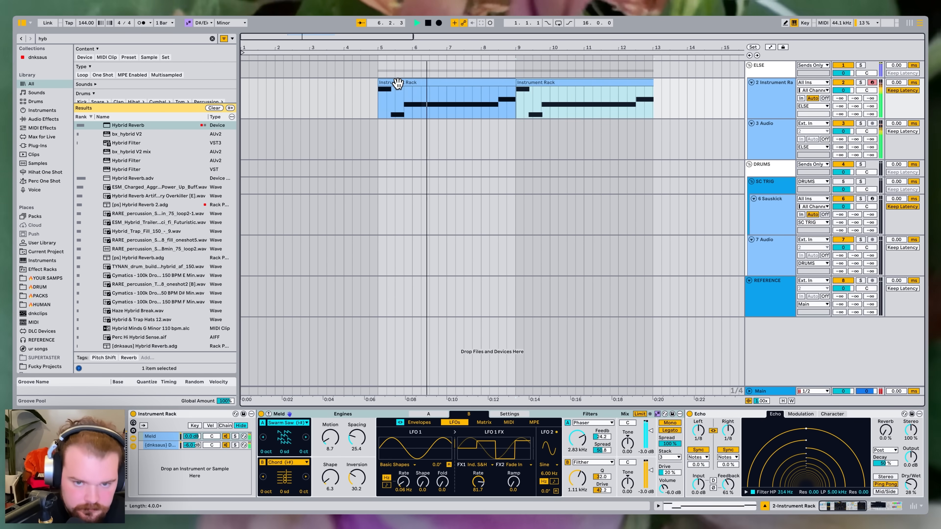
key("super+z")
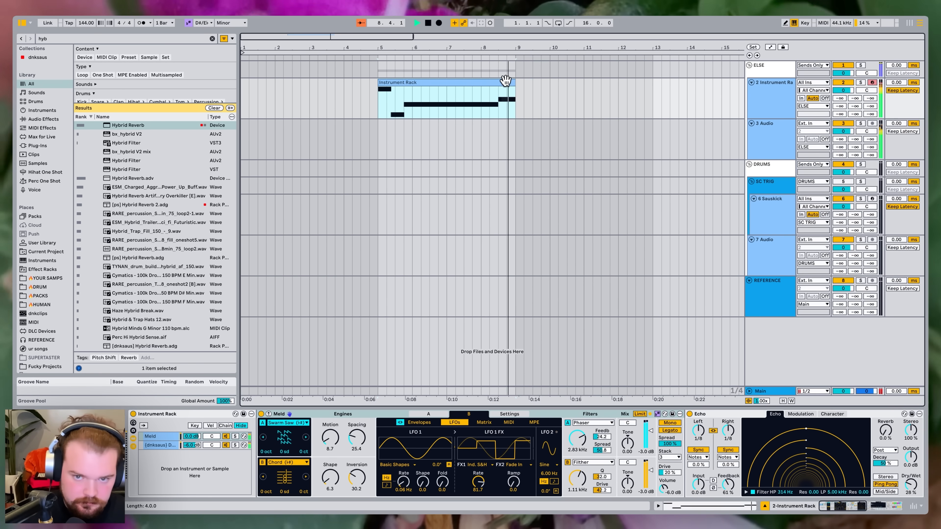
key("super+d")
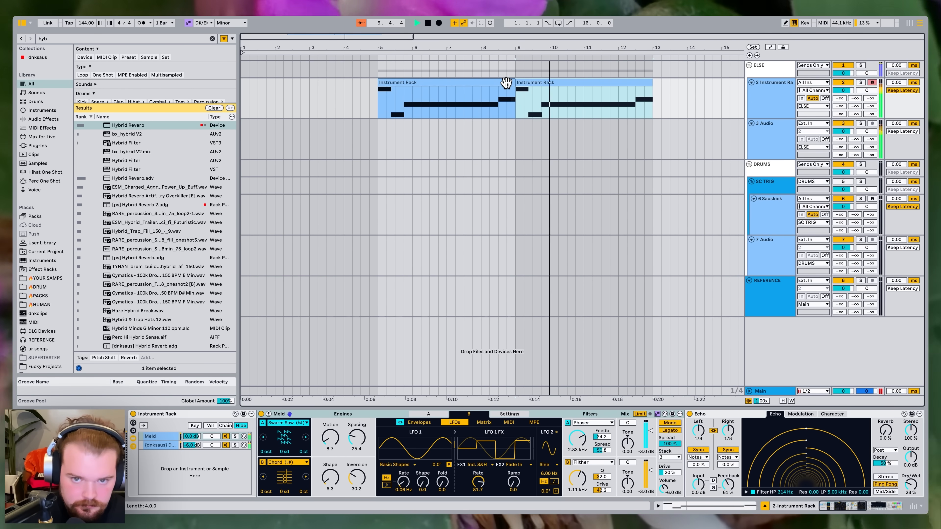
double_click(506, 84)
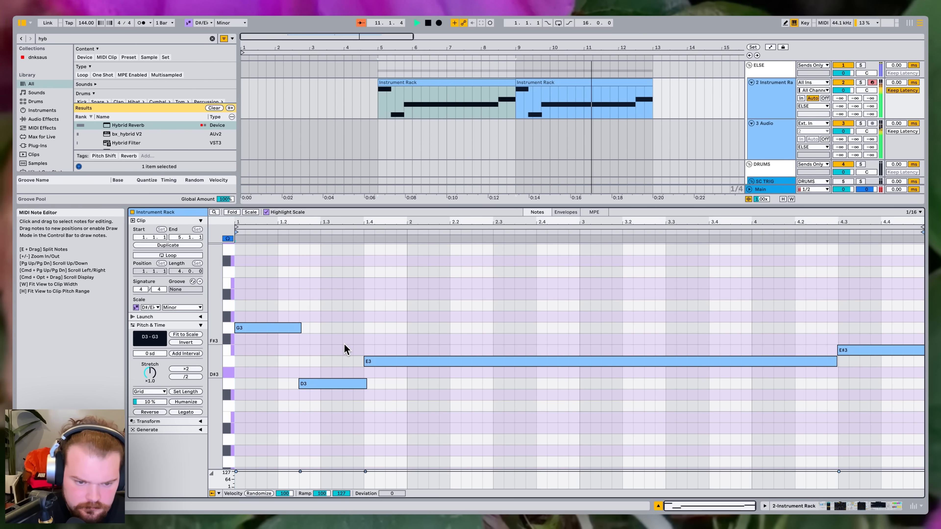
key("shift+Tab")
Deactivate the 3 Audio track and stop playback
left_click(774, 128)
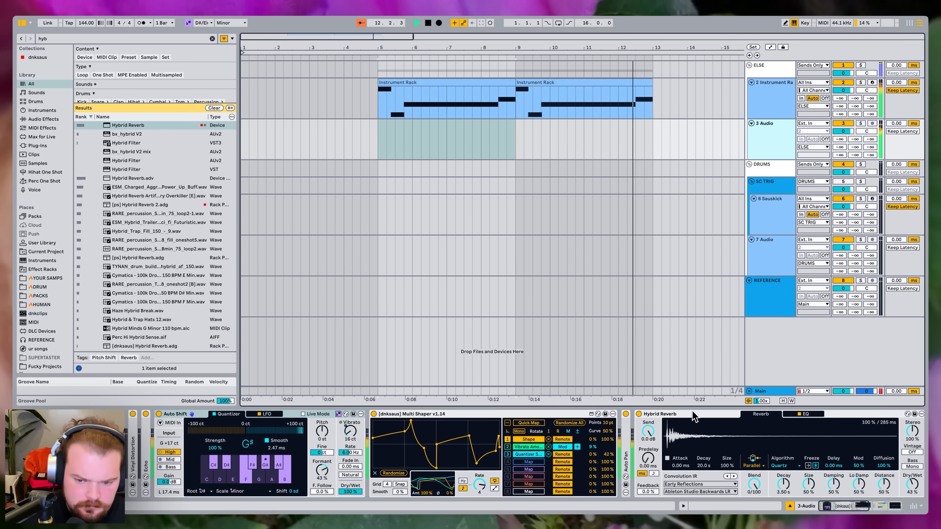
key("0")
key("space")
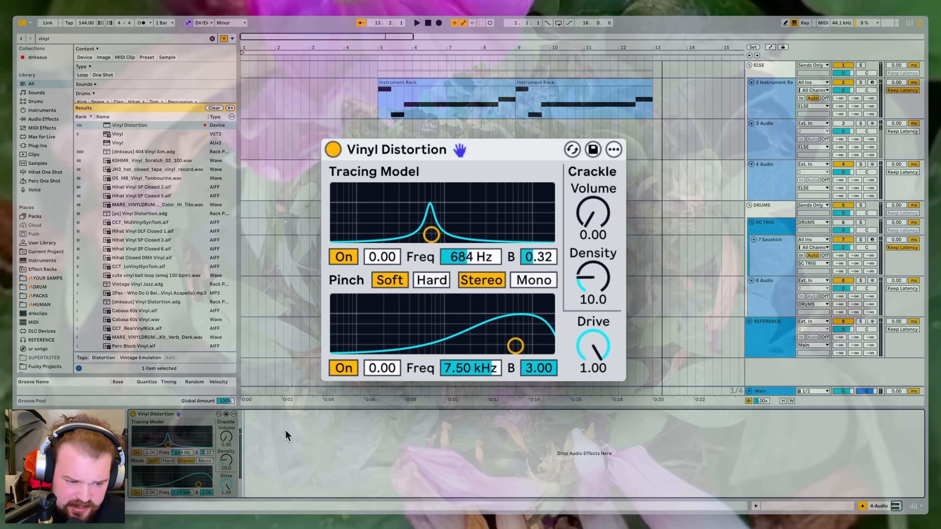
Set the crackle of Vinyl Distortion on the 4 Audio track to Volume 0.80 and Density 50.0
left_click(229, 443)
mouse_move(230, 443)
left_mouse_down()
mouse_move(230, 434)
mouse_move(230, 444)
left_mouse_up()
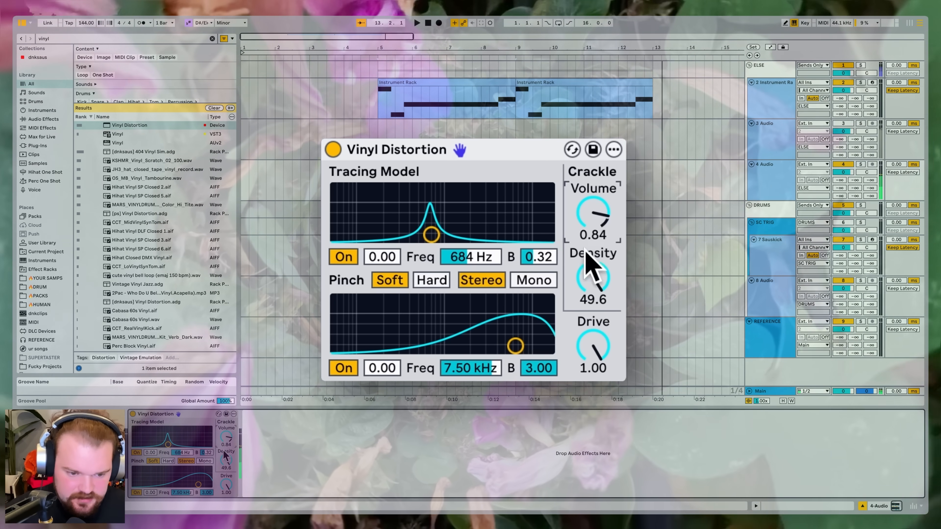
left_click_drag(224, 458, 225, 455)
left_click_drag(593, 236, 593, 239)
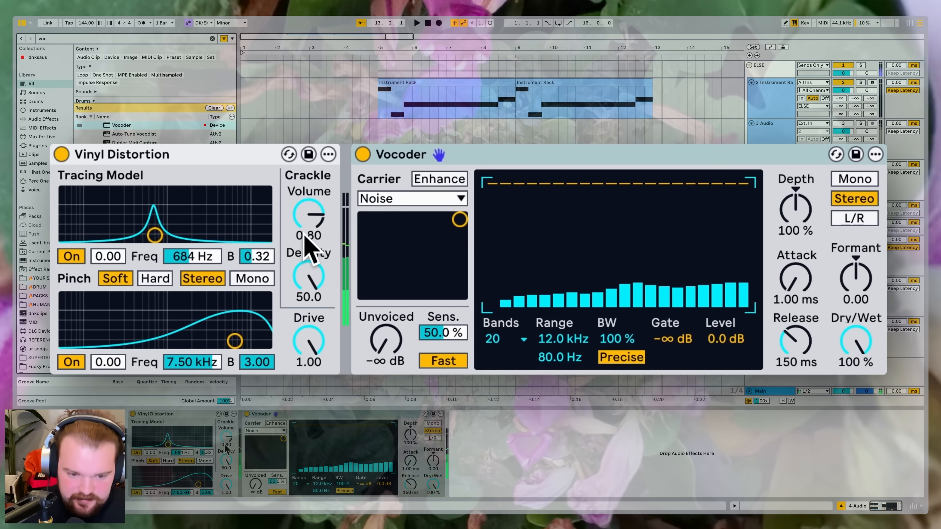
Set the Vocoder's lower range to 75.7 Hz, BW 10 %, Depth 71.4 %, Level 12 dB, Release 33.4 ms and Gate -45 dB
mouse_move(579, 355)
left_mouse_down()
mouse_move(580, 345)
mouse_move(580, 358)
left_mouse_up()
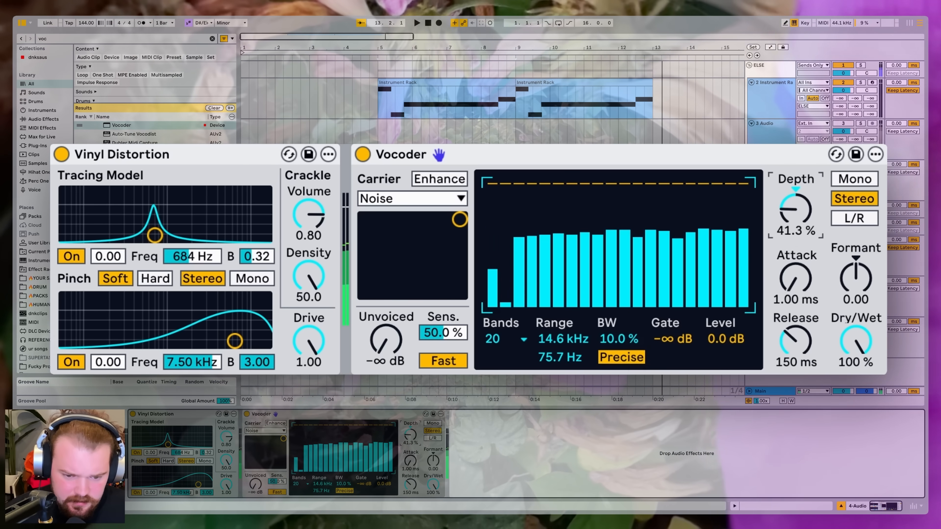
left_click_drag(731, 338, 731, 327)
left_click_drag(795, 341, 796, 351)
left_click_drag(672, 339, 673, 332)
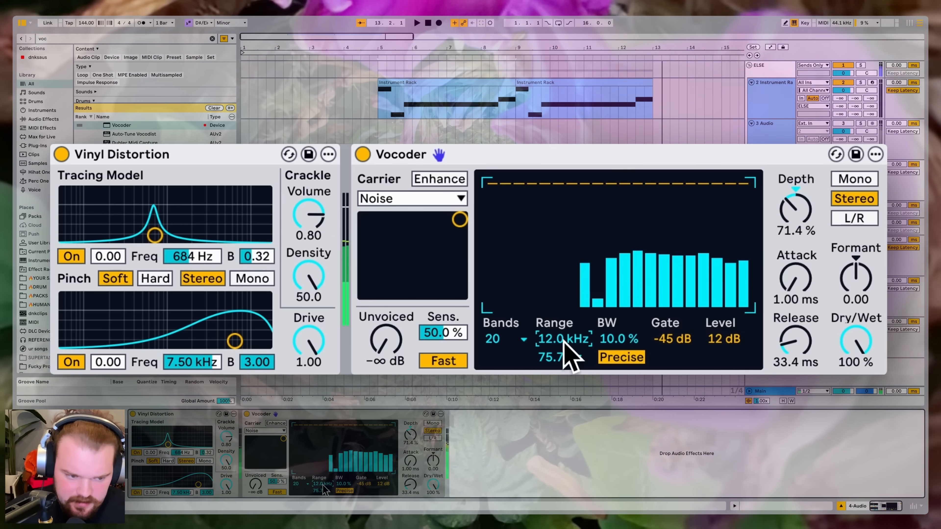
Set the Vocoder's upper range to 18.0 kHz and its number of bands to 40
left_click_drag(563, 339, 563, 352)
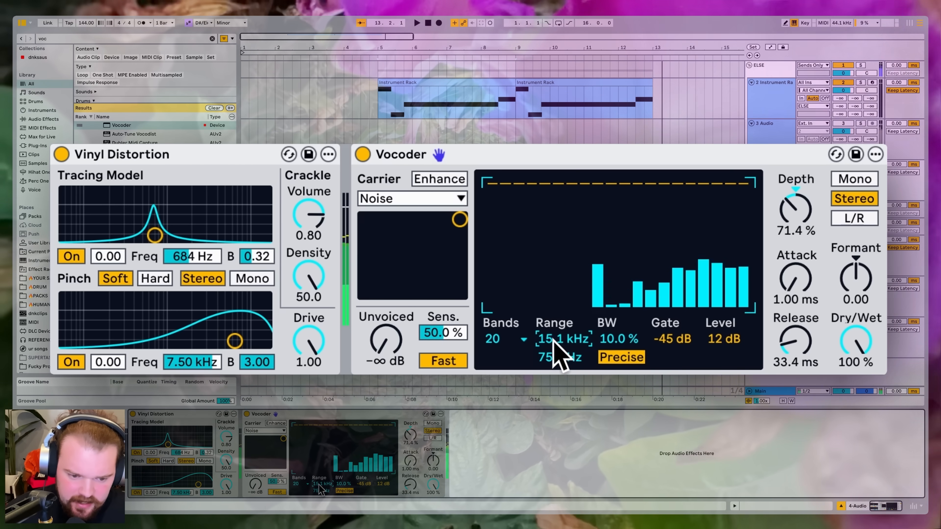
left_click(508, 339)
left_click(494, 266)
left_click(509, 341)
left_click(505, 325)
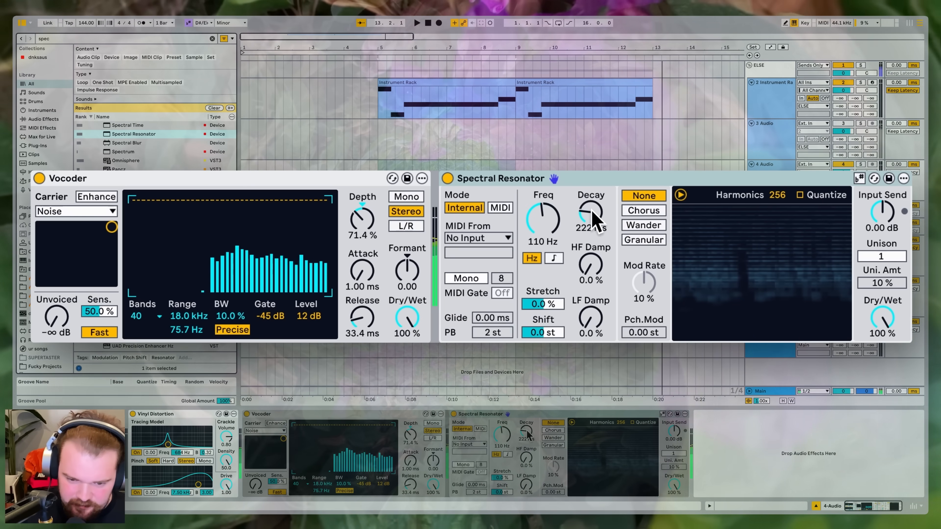
Make the Spectral Resonator after the Vocoder follow the song's scale
left_click(856, 179)
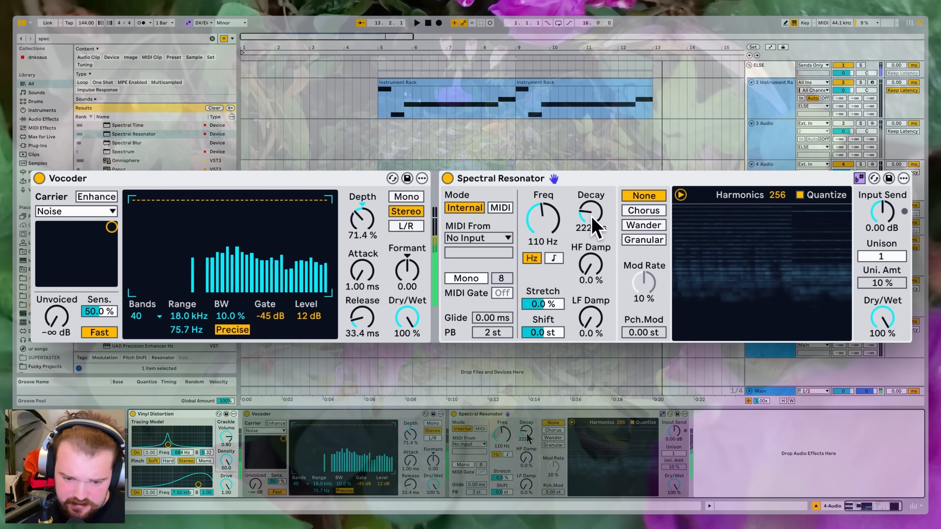
Set the Spectral Resonator's frequency to 55.9 Hz and its decay to 11.0 ms
mouse_move(543, 218)
left_mouse_down()
mouse_move(542, 247)
mouse_move(542, 232)
left_mouse_up()
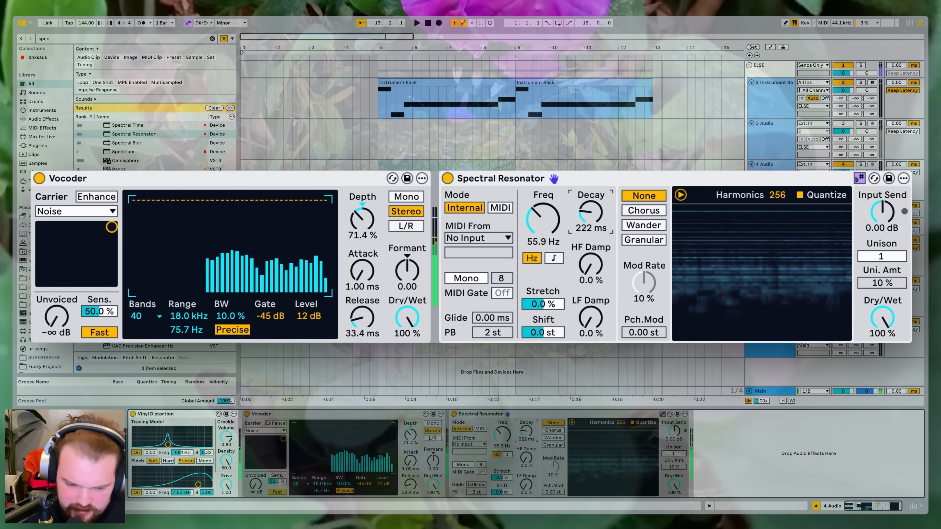
left_click_drag(591, 213, 590, 215)
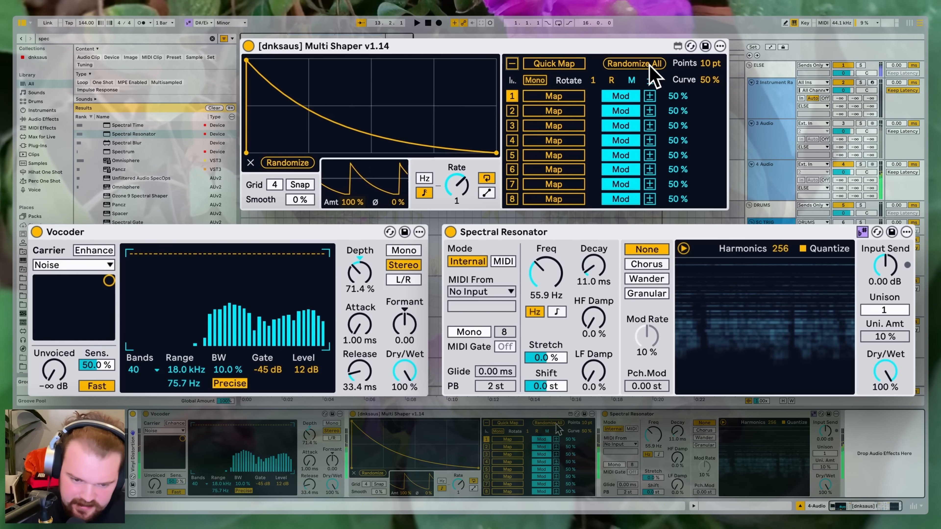
Randomize the Multi Shaper's curve with rate 4, put all mapping slots in Mod mode and enable Quick Map
left_click(547, 423)
left_click(614, 78)
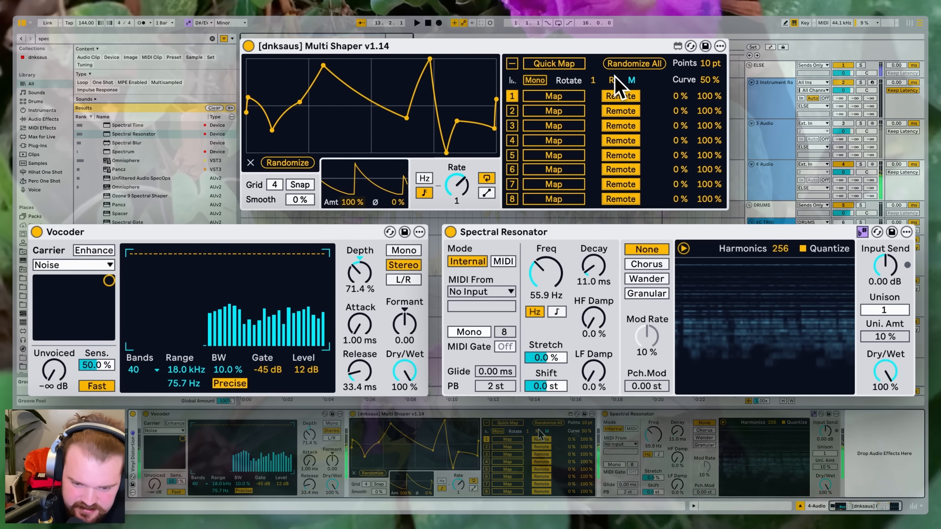
left_click(567, 63)
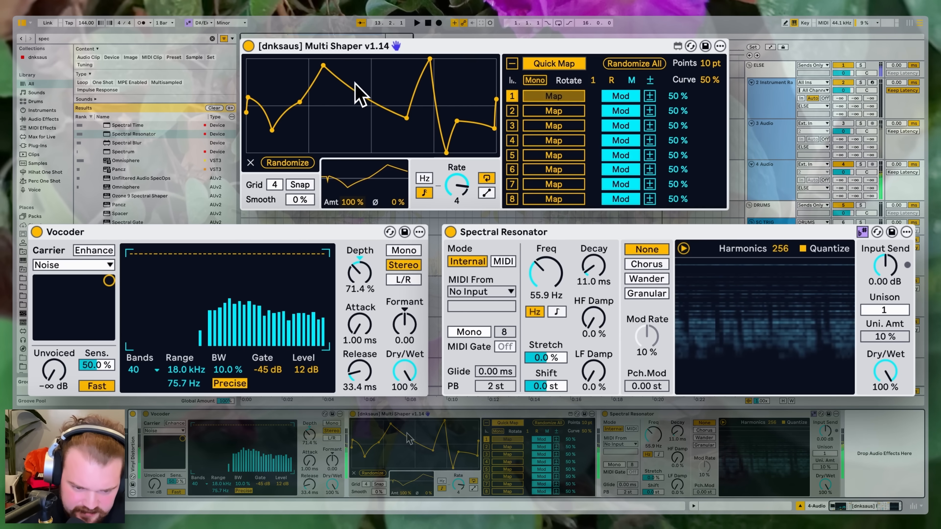
Map the Multi Shaper to the Vocoder's Formant at 50 % and the Spectral Resonator's Stretch at 30 %, with Stretch itself at 9.4 %
left_click(405, 325)
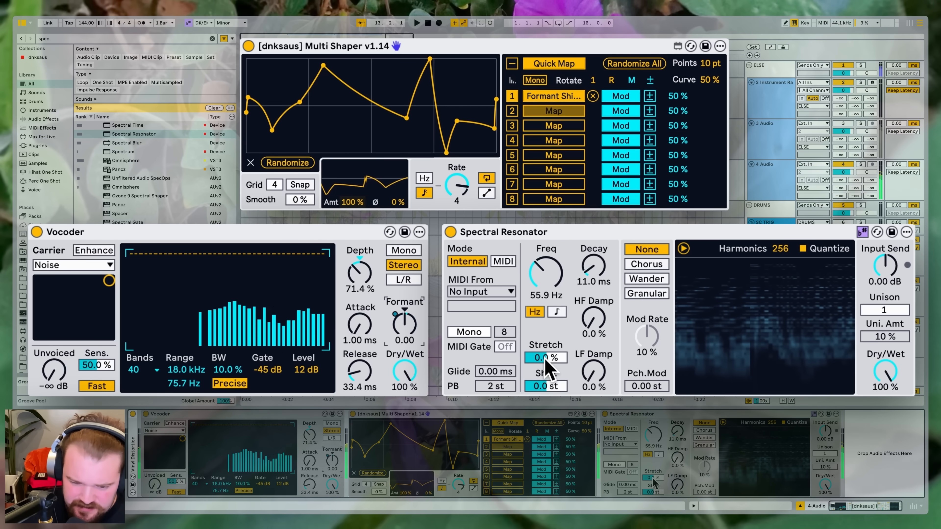
left_click_drag(681, 110, 681, 126)
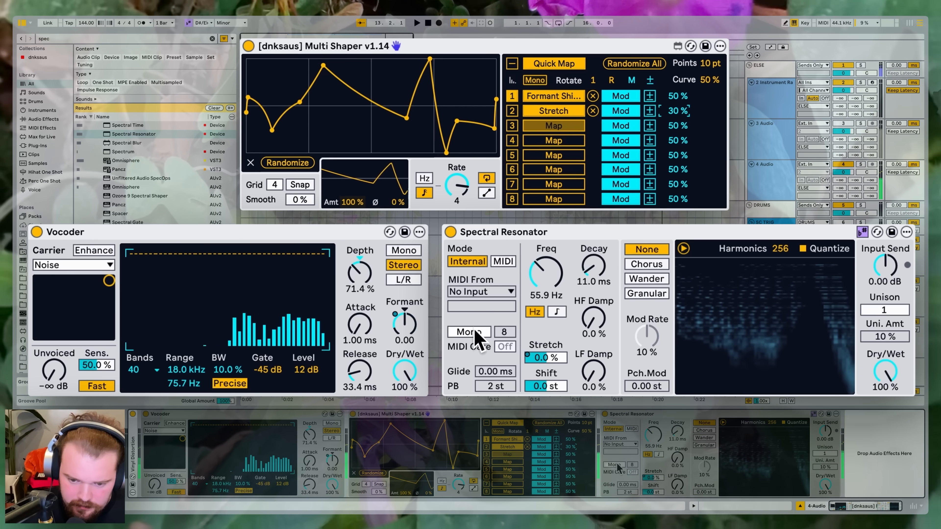
left_click_drag(550, 359, 550, 349)
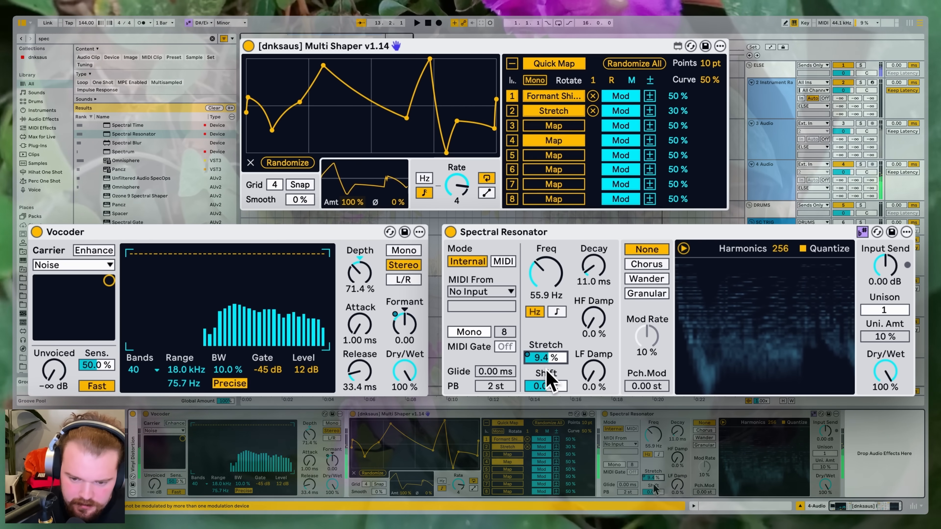
Map the Multi Shaper to the Spectral Resonator's Shift at 4 %, Decay at 42 % in one polarity, and Freq at 8 %
left_click(546, 387)
left_click_drag(678, 141, 678, 174)
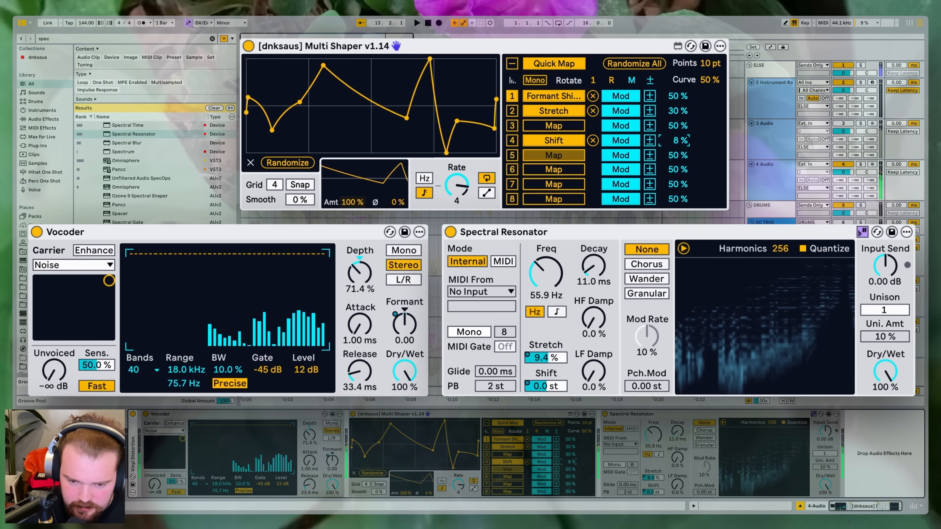
left_click_drag(678, 175, 678, 181)
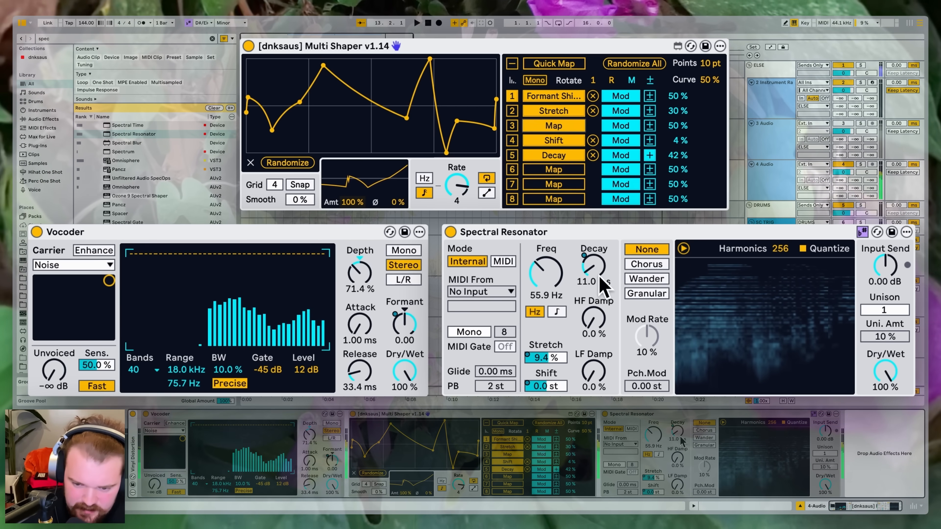
left_click_drag(675, 130, 675, 144)
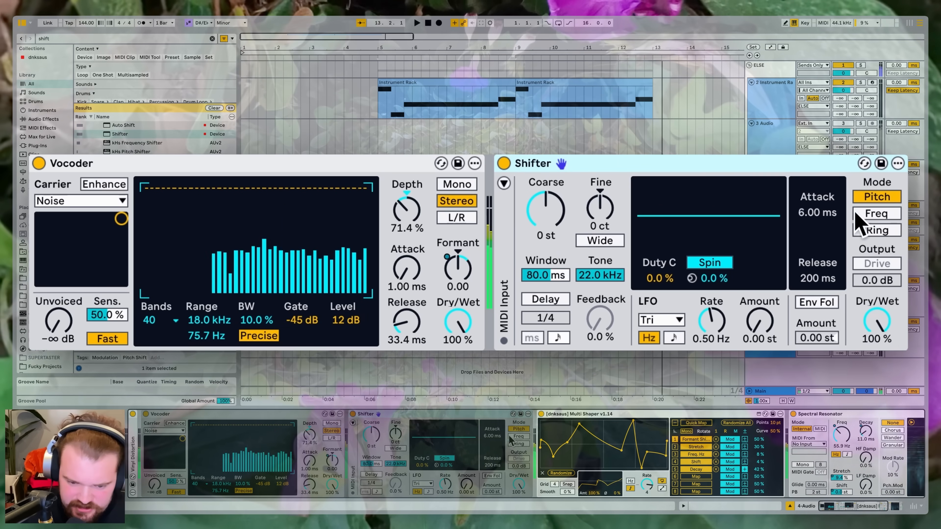
Set the Shifter to Freq mode with Coarse -476 Hz and wide Spread -16.0 Hz, and enable its envelope follower with amount 136 Hz
left_click(875, 215)
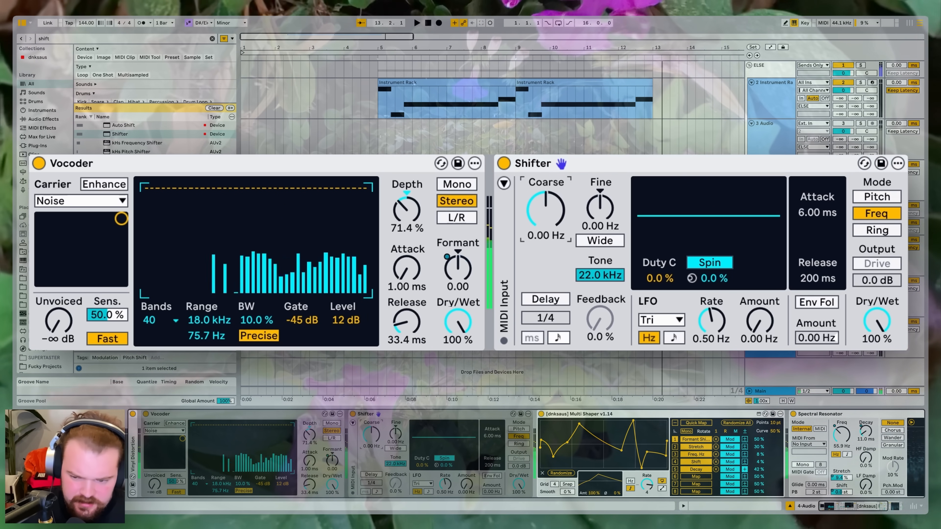
left_click_drag(546, 210, 546, 194)
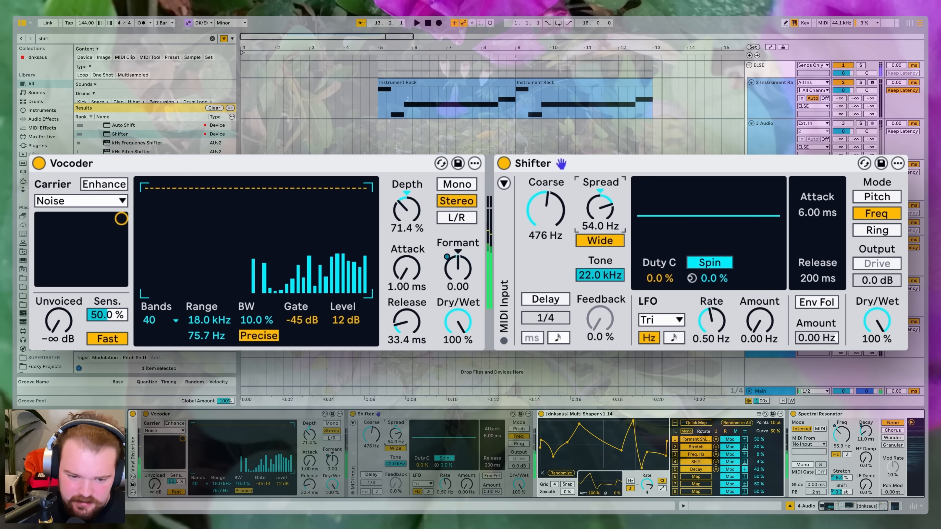
left_click(813, 302)
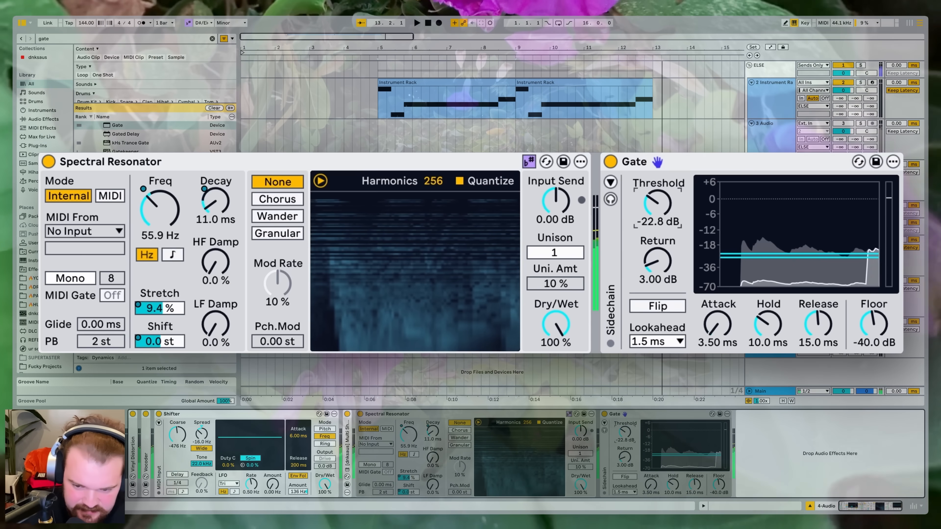
Set the Gate's threshold to -24.1 dB and lower its return value
left_click_drag(658, 204, 658, 210)
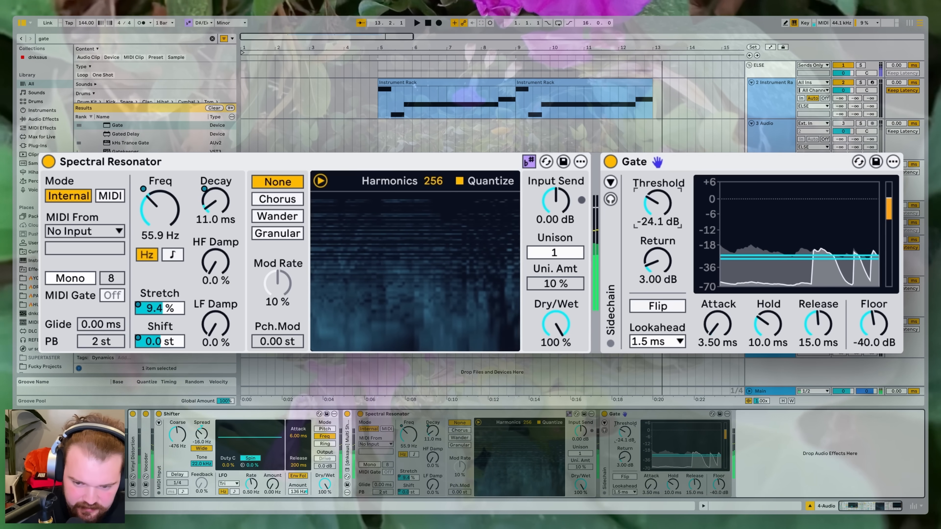
left_click_drag(653, 266, 653, 292)
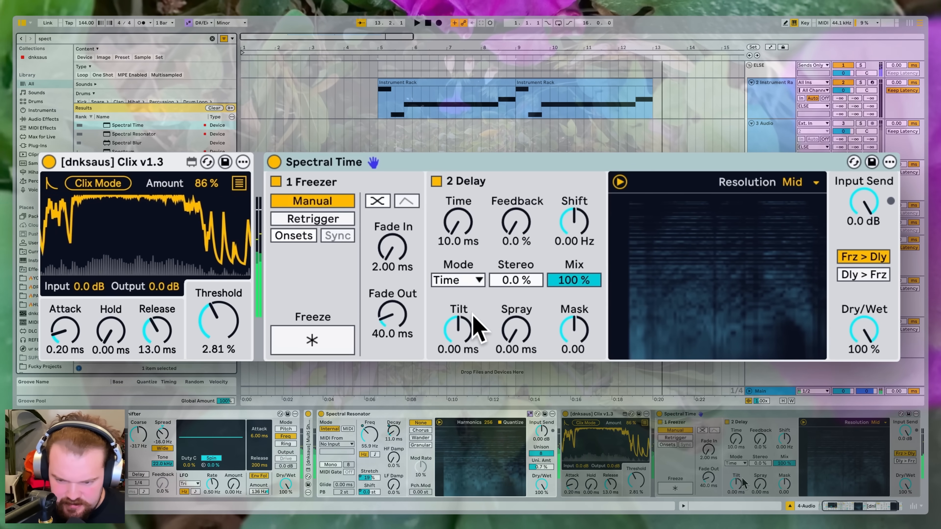
Raise the Tilt of the Spectral Time delay and lower the Clix threshold to 2.22 %
left_click_drag(467, 336, 468, 330)
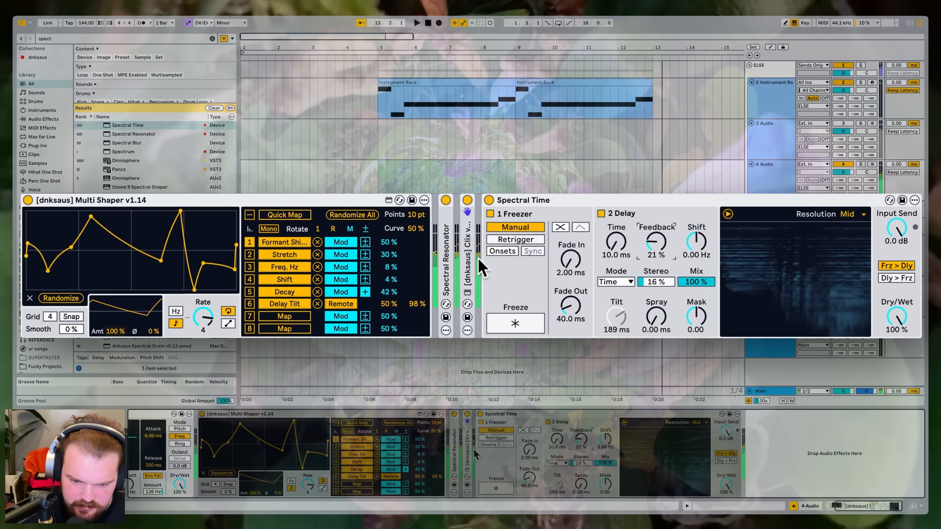
double_click(467, 261)
left_click_drag(226, 324, 227, 340)
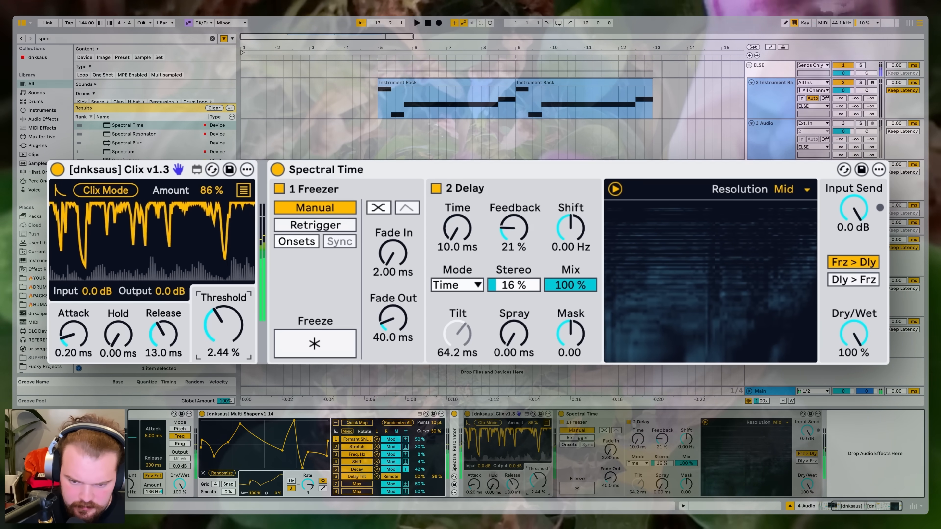
left_click_drag(538, 481, 537, 482)
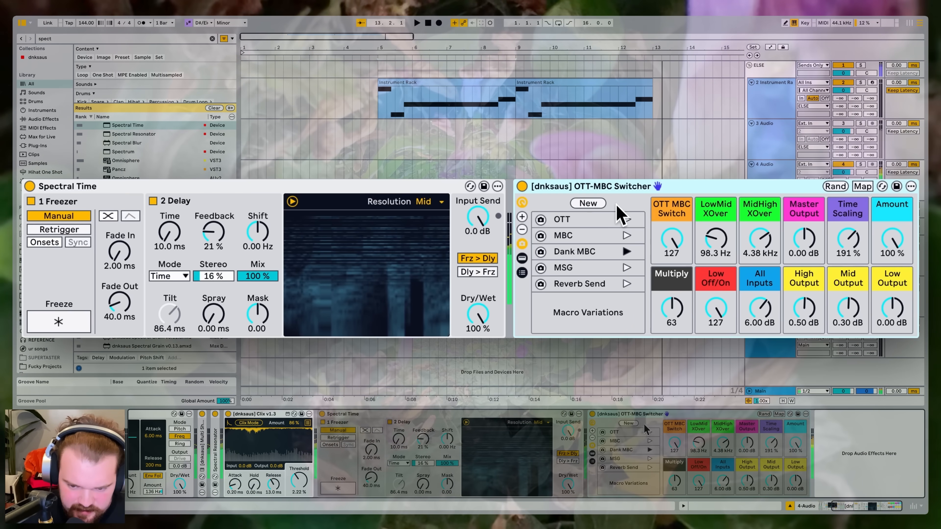
Duplicate the OTT-MBC Switcher rack and load the OTT macro variation in the first of the two racks
key("super+d")
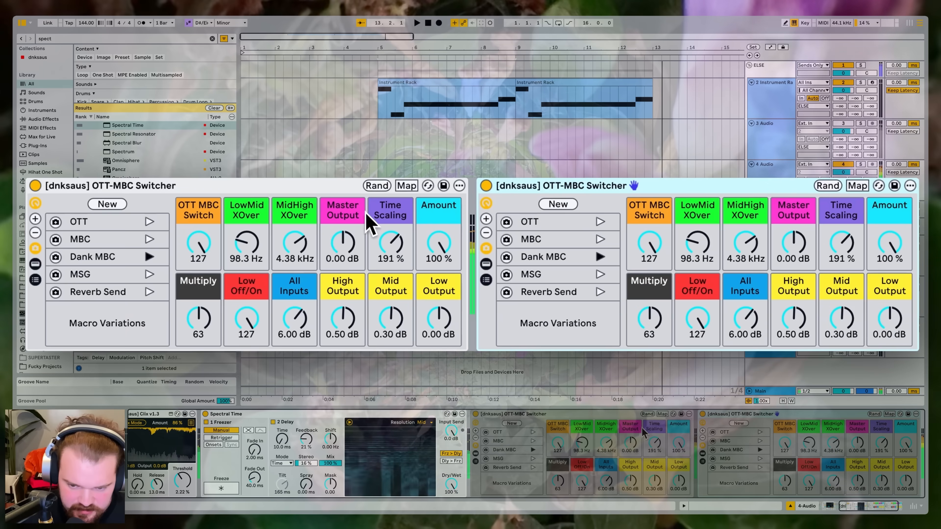
left_click(533, 432)
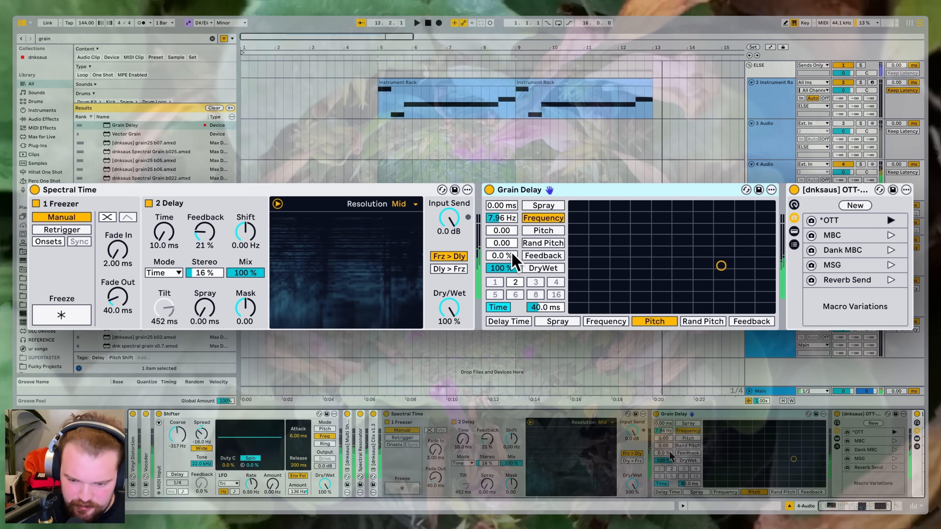
Set the Grain Delay to Pitch 12.0, Spray 9.89 ms, delay time 60.5 ms and DryWet 28 %
left_click_drag(664, 438, 663, 418)
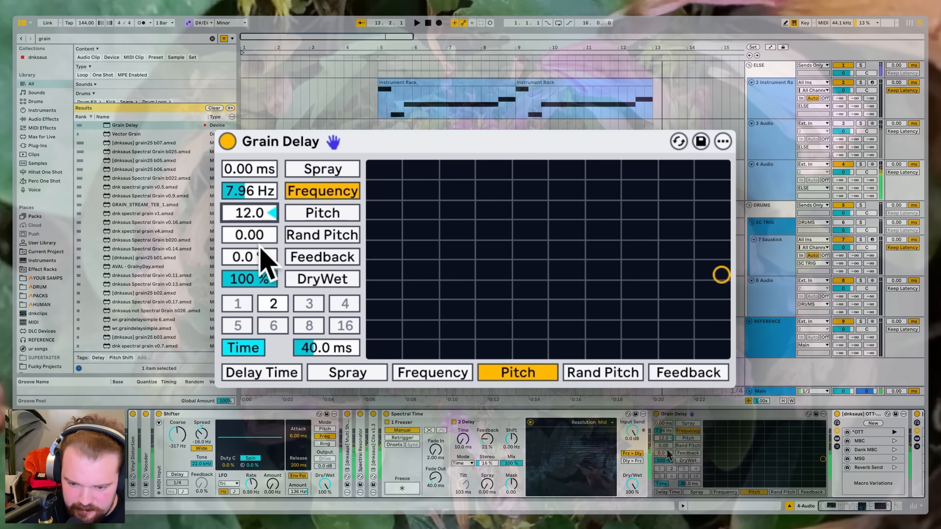
left_click_drag(668, 466, 687, 476)
left_click_drag(664, 426, 664, 419)
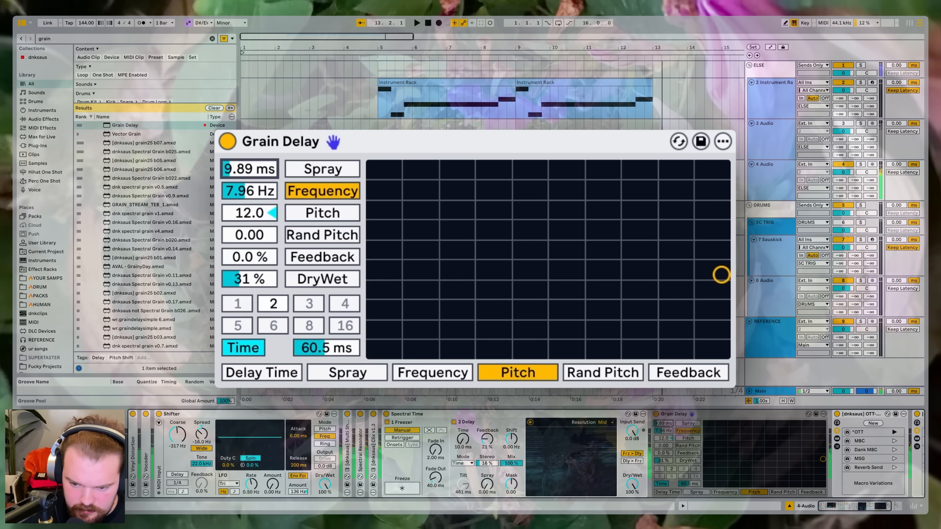
left_click_drag(668, 462, 667, 462)
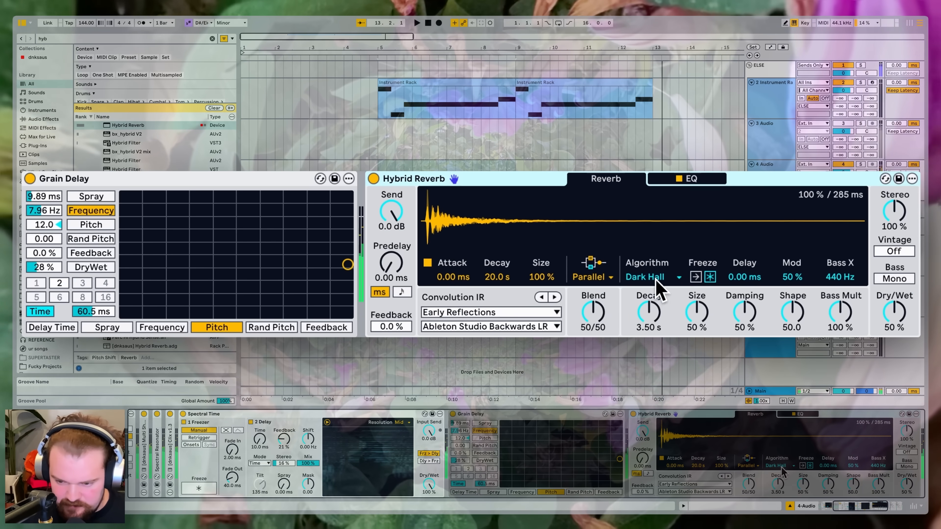
Switch the Hybrid Reverb's algorithm to Prism, shorten its decay and lower its Dry/Wet
left_click(652, 277)
left_click(665, 342)
left_click_drag(648, 314, 649, 316)
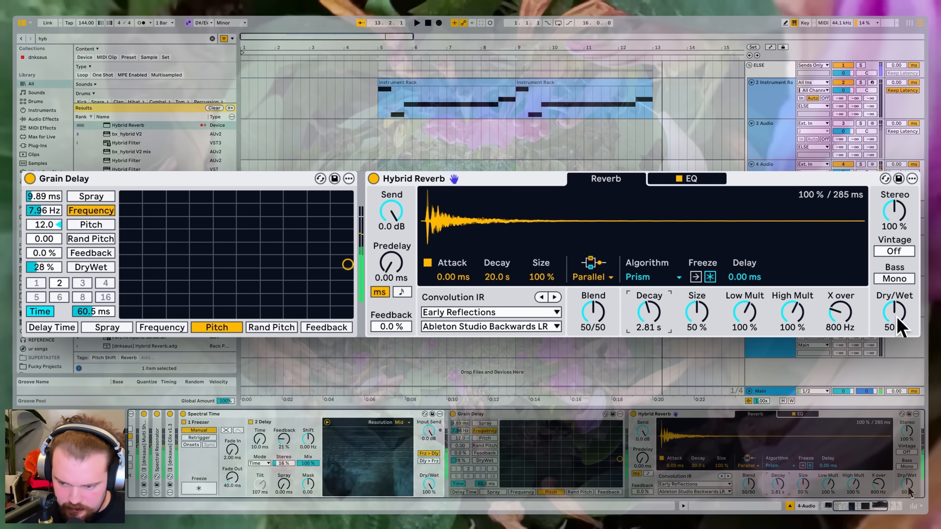
left_click_drag(893, 319, 893, 324)
left_click_drag(649, 314, 649, 332)
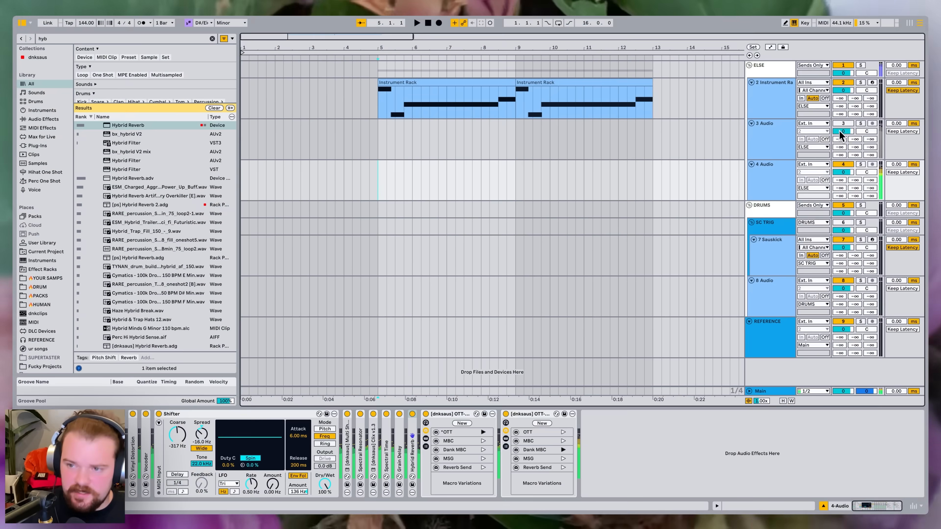
Reactivate the 3 Audio track and play the arrangement from bar 5
left_click(846, 124)
key("space")
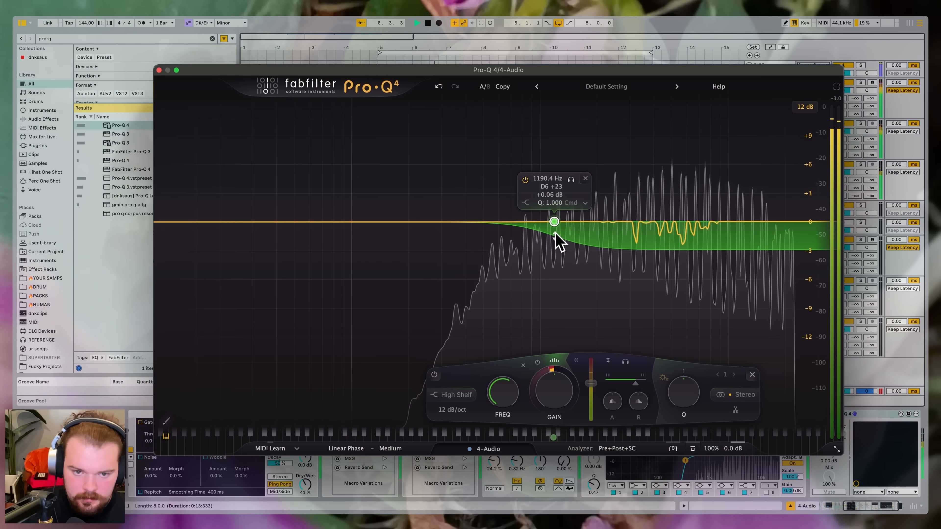
Adjust the gain of the dynamic high shelf at about 1190 Hz in Pro-Q 4 on the 4 Audio track
left_click_drag(554, 235, 555, 232)
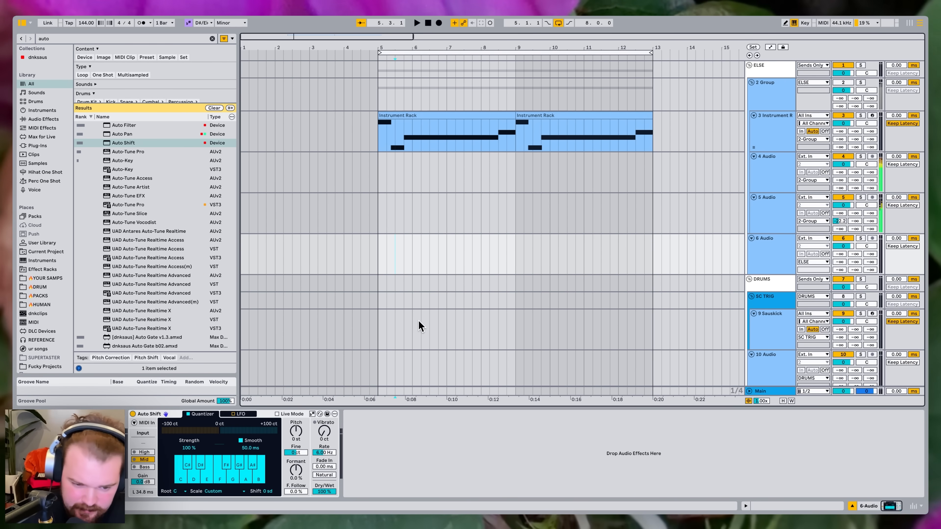
Make the Auto Shift on the 6 Audio track follow the song's scale
left_click(312, 413)
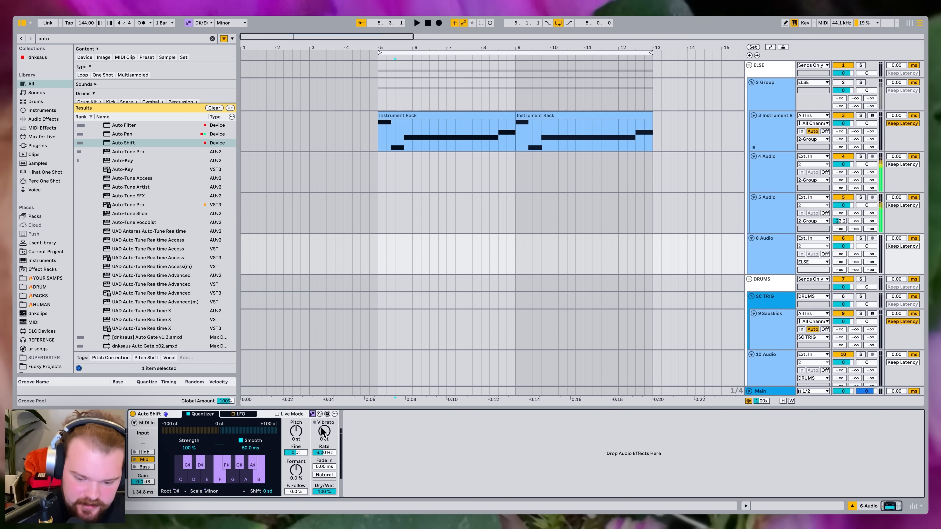
Add a MIDI track and route 7-MIDI into Auto Shift as its MIDI input, using Poly mode with 4 voices
key("super+shift+t")
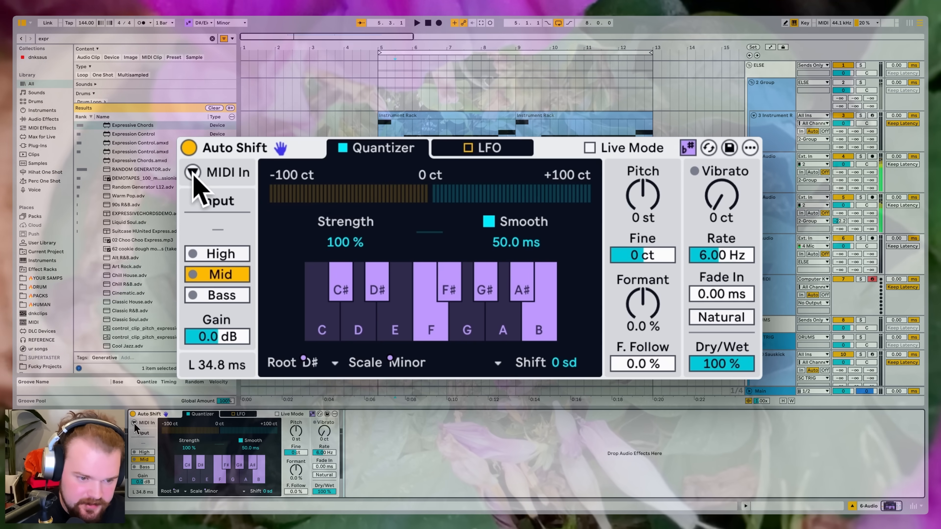
left_click(192, 172)
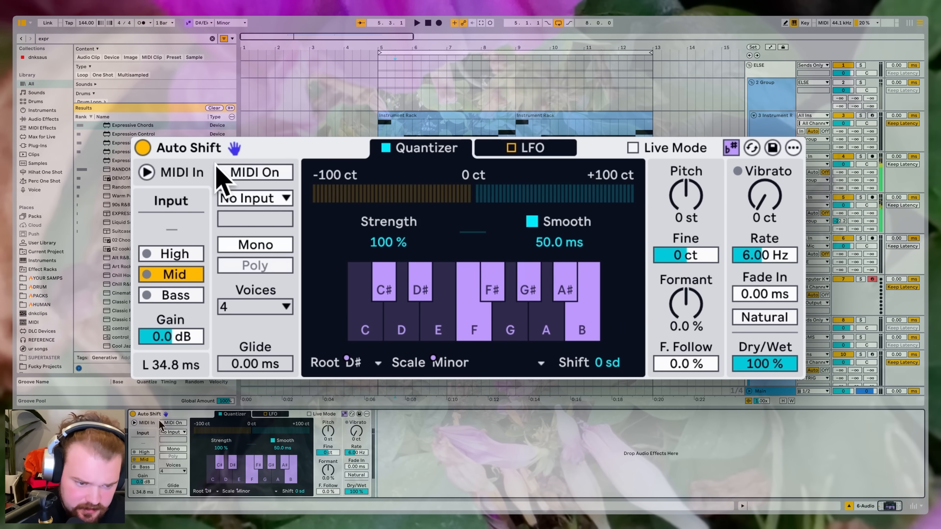
left_click(240, 173)
left_click(252, 198)
left_click(280, 241)
left_click(274, 267)
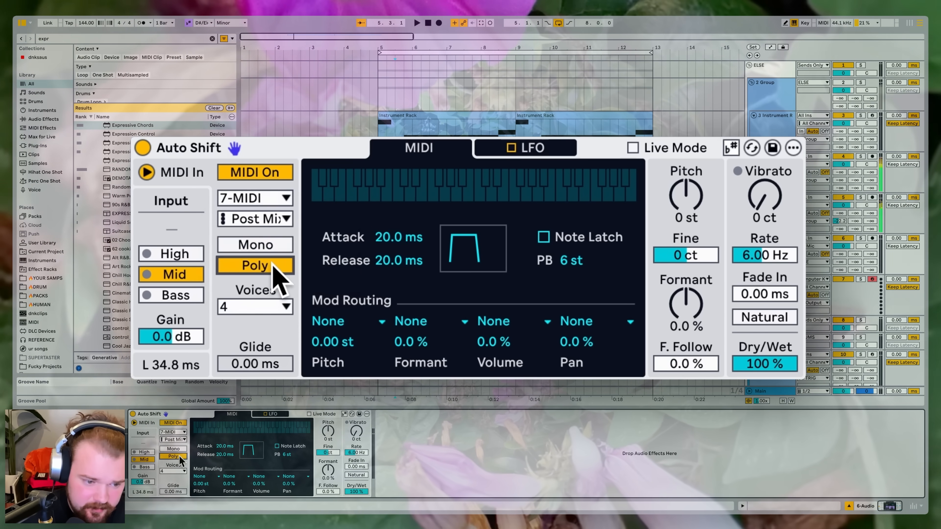
Set Auto Shift's input range to High
left_click(186, 256)
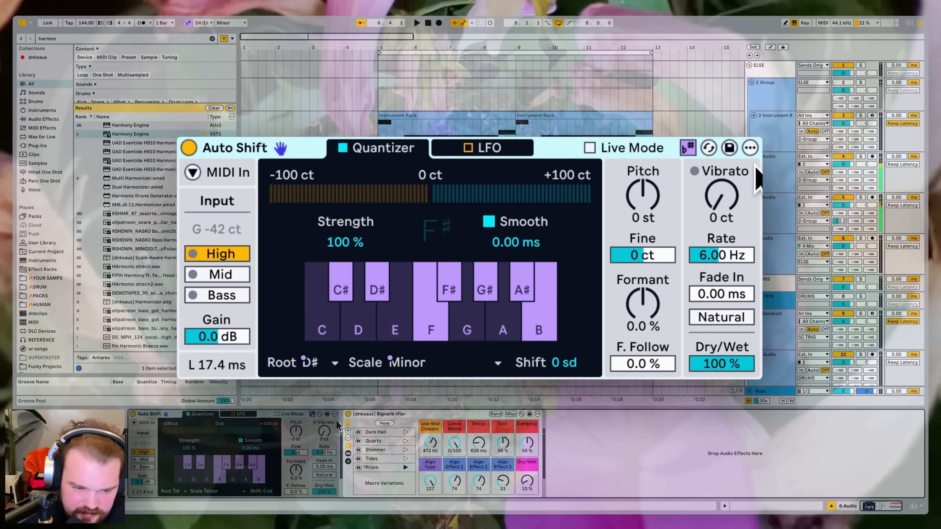
Group Auto Shift into an Audio Effect Rack, duplicate its chain and set the Shift of one chain to 2 sd
key("super+g")
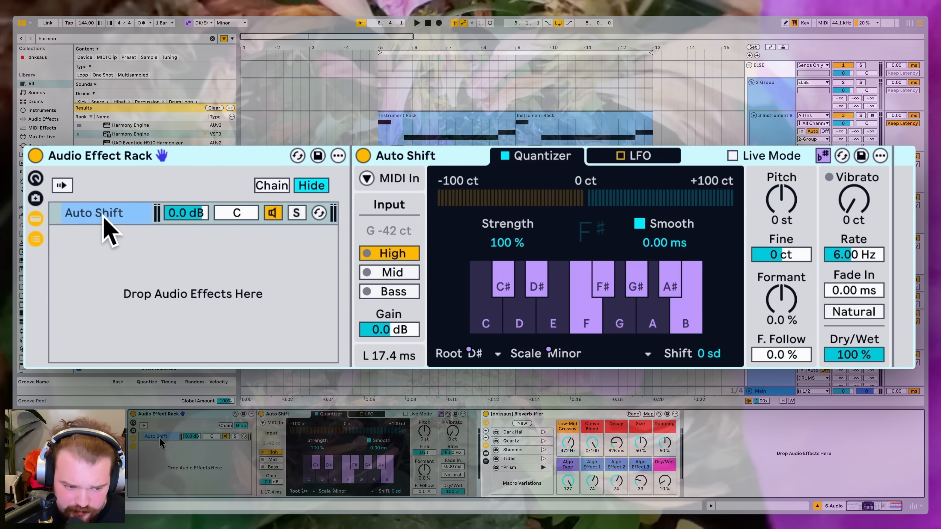
left_click(160, 437)
key("super+d")
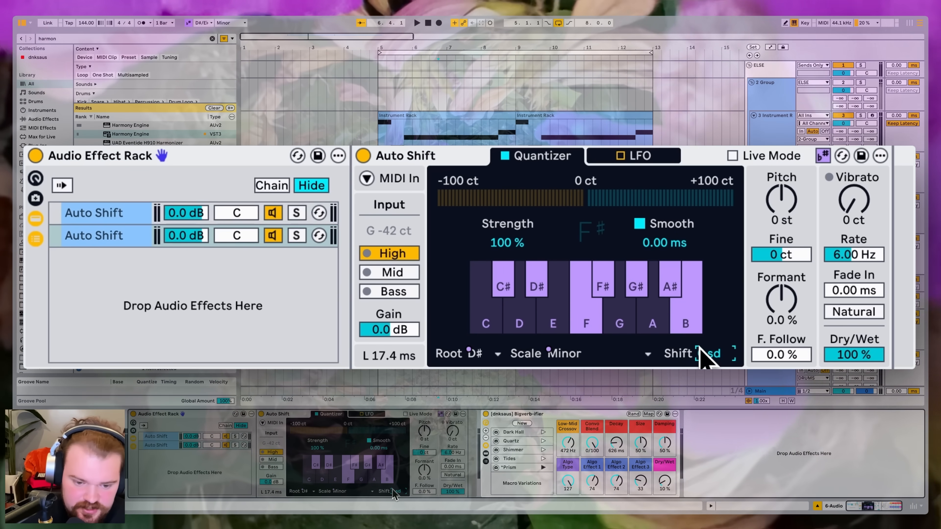
key("Up")
key("Up")
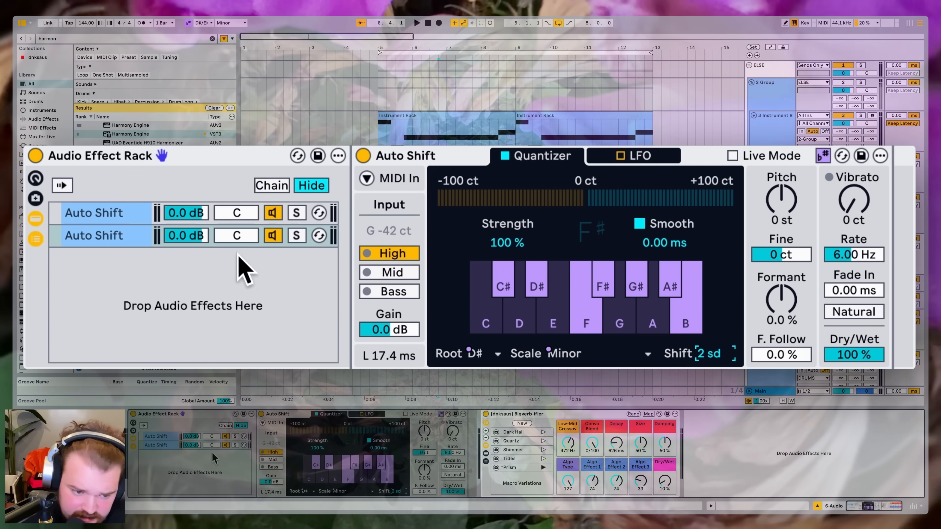
Duplicate the Auto Shift chain twice more to make four chains, raising the newest chain's Shift to 7 sd
key("super+d")
key("super+d")
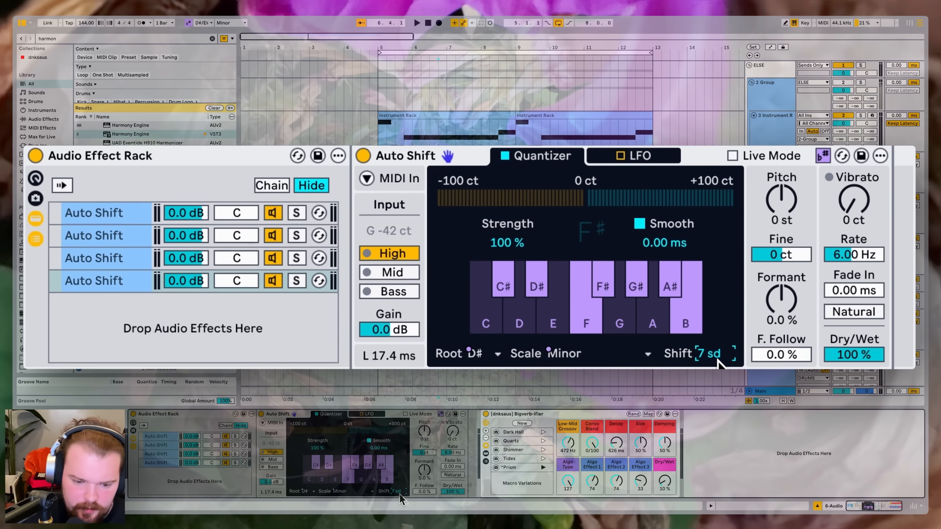
key("Up")
key("Up")
key("Up")
Duplicate the chain to add a fifth Auto Shift and set its Shift to -1 sd
key("super+d")
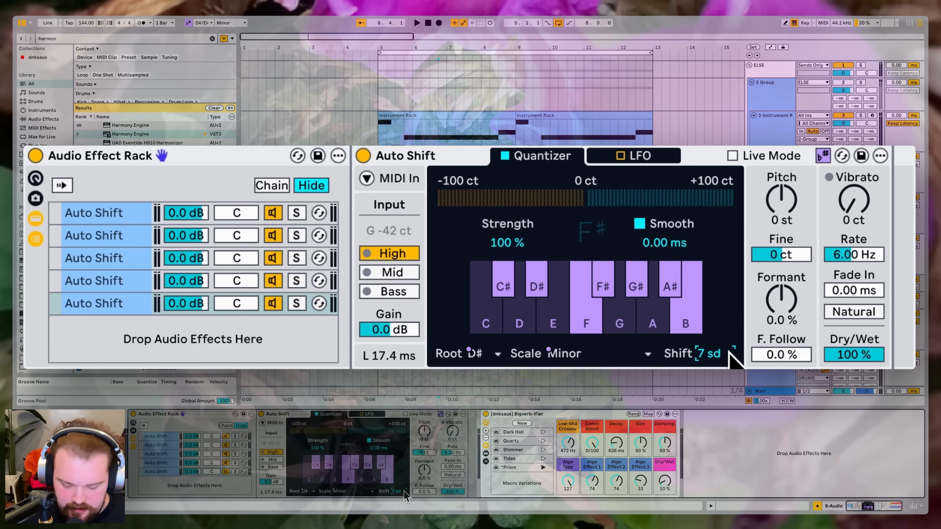
left_click(403, 492)
type("-1")
key("Return")
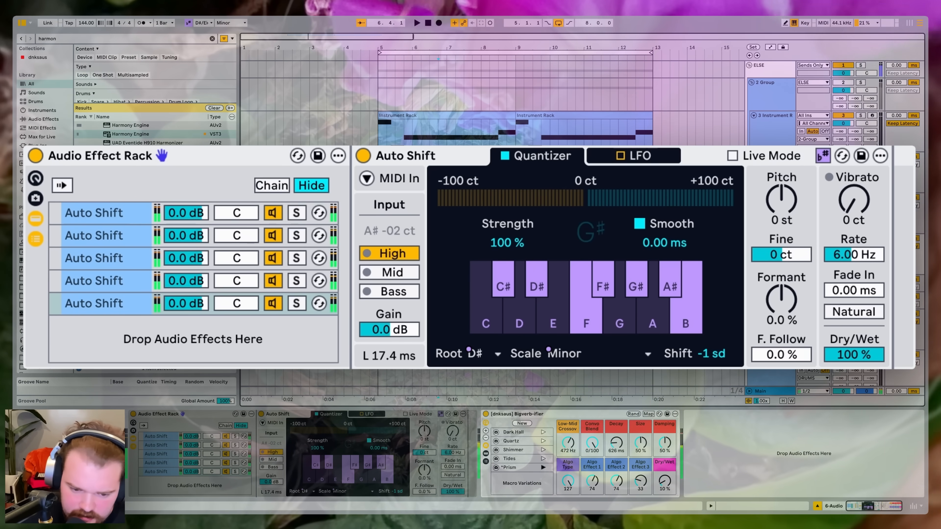
Map Auto Shift's Formant to Macro 1 and extend the mapping to all sibling chains
right_click(781, 299)
left_click(754, 30)
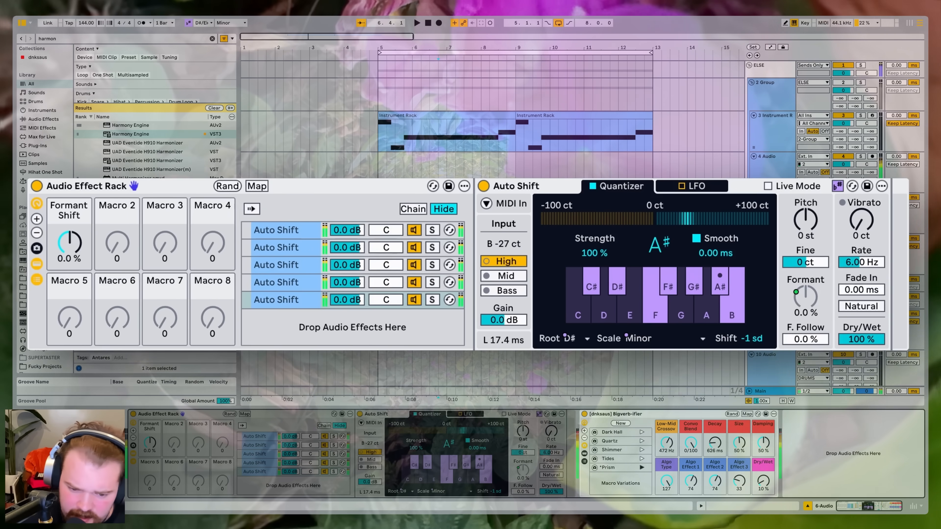
right_click(818, 301)
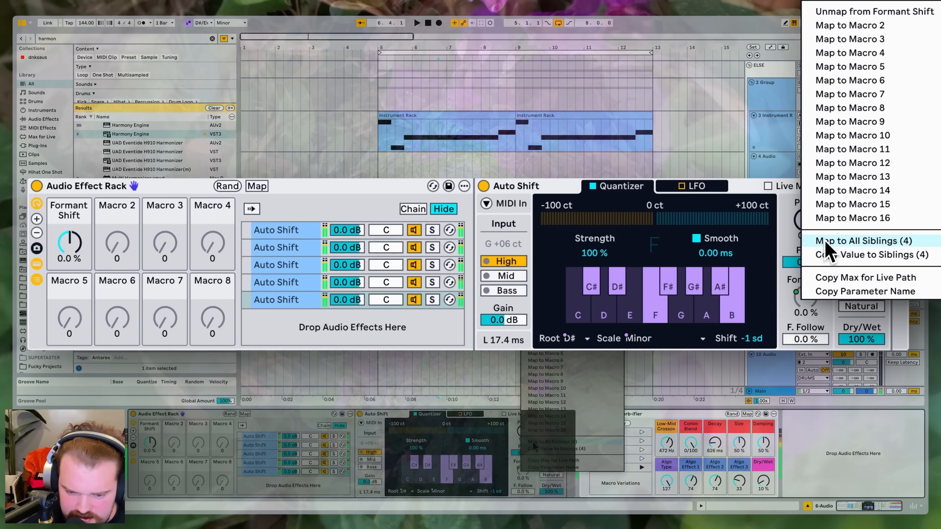
left_click(825, 244)
Map Auto Shift's Vibrato amount to Macro 2 and extend the mapping to all sibling chains
right_click(859, 223)
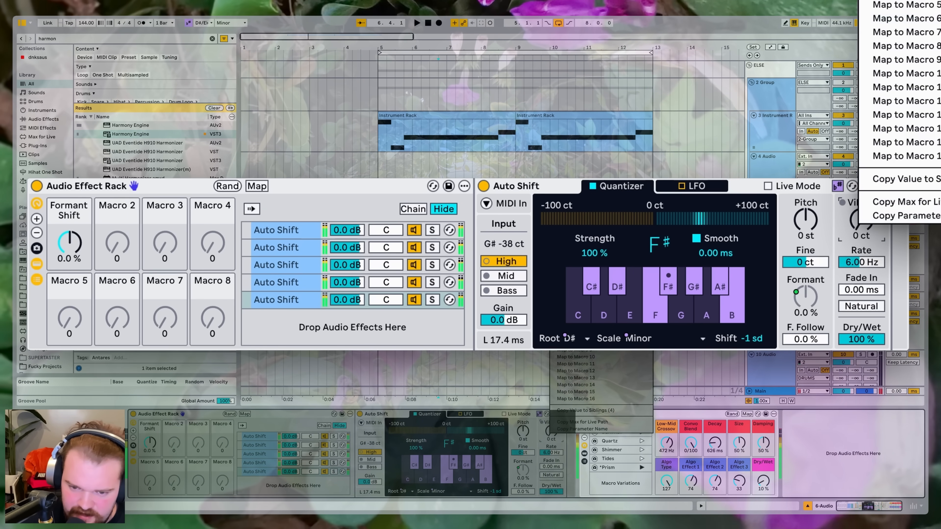
left_click(576, 301)
right_click(868, 208)
left_click(892, 151)
Map the Quantizer's Smooth time to Macro 3 and extend the mapping to all sibling chains
right_click(720, 254)
left_click(755, 8)
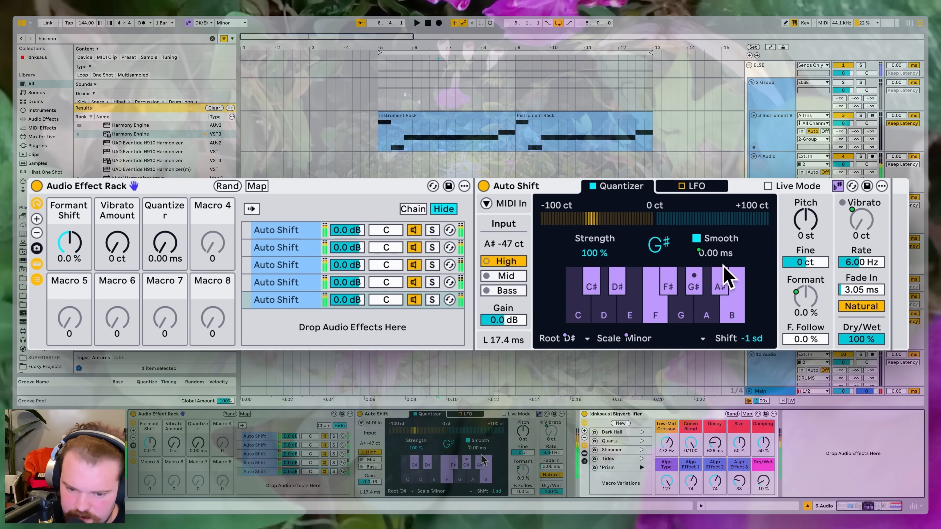
right_click(716, 254)
left_click(725, 205)
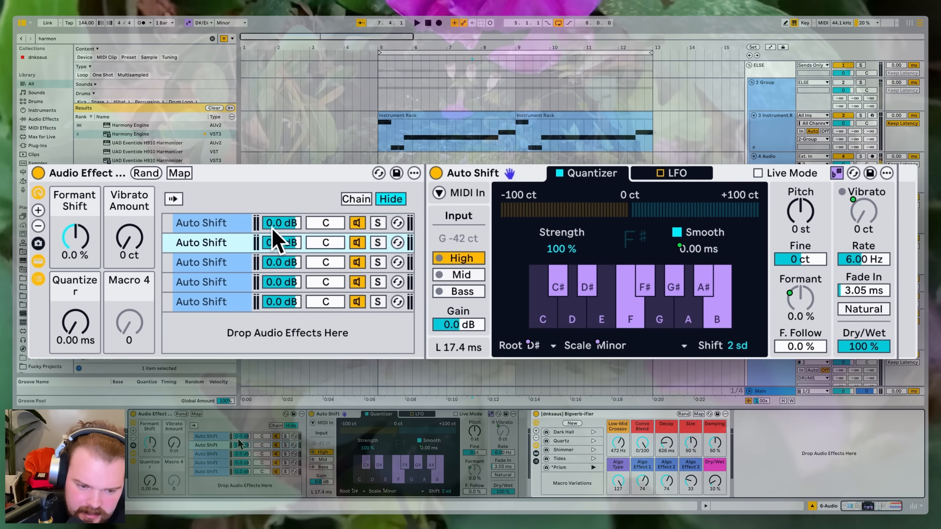
Show the rack's chain select zones and extend the zones of all five chains to span 0 to 127
left_click(275, 425)
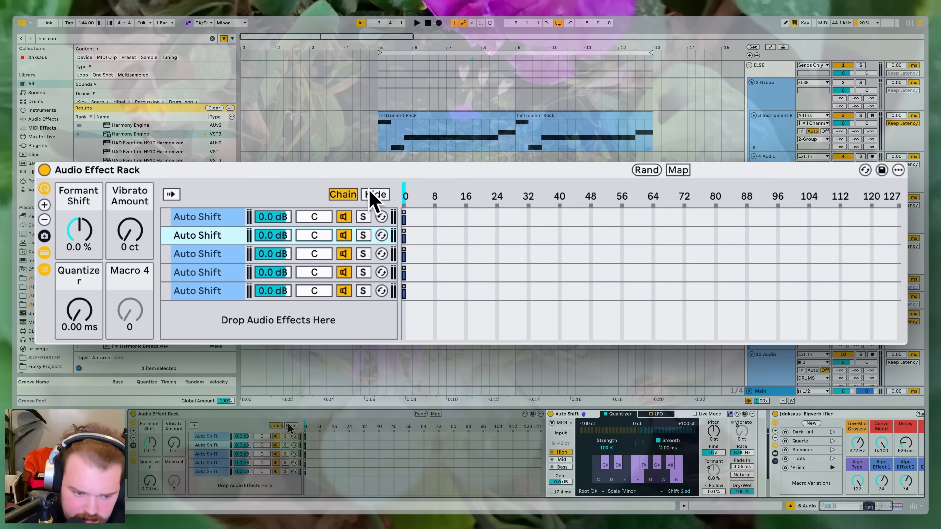
key("super+a")
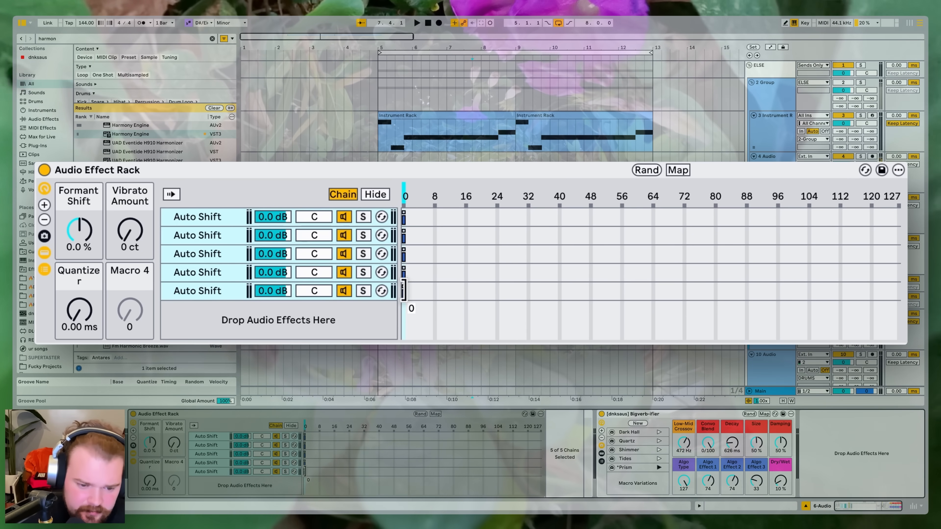
left_click_drag(406, 291, 899, 291)
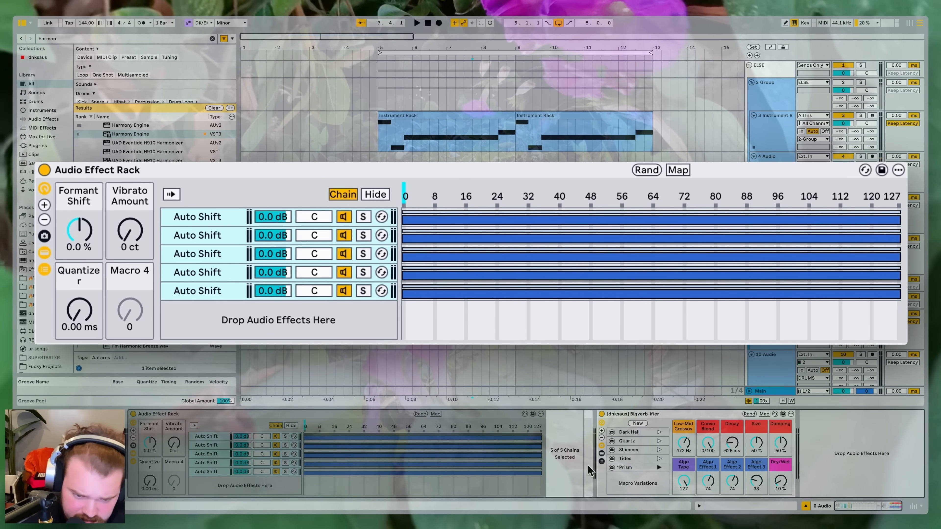
Distribute the five chain zones into equal staggered ranges ending at 127, with fade-ins on every chain except the first
right_click(672, 241)
left_click(700, 269)
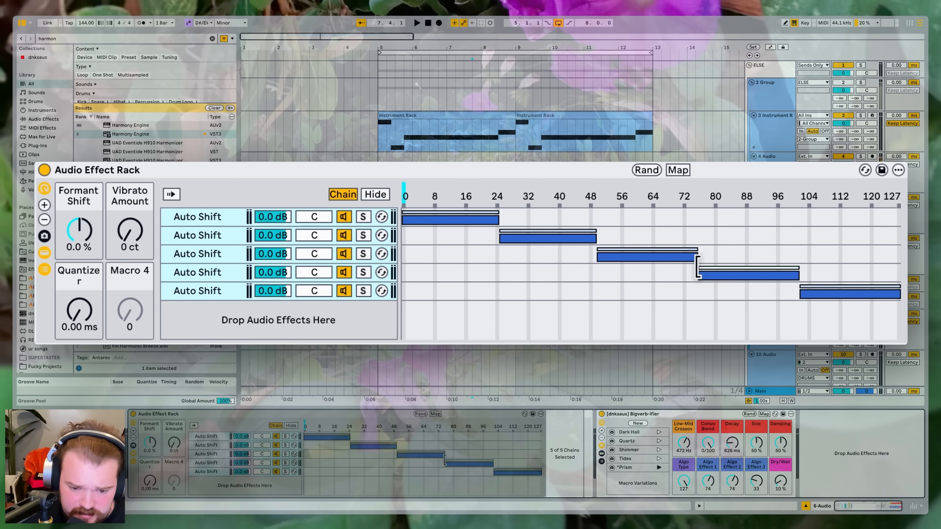
left_click_drag(494, 217, 898, 220)
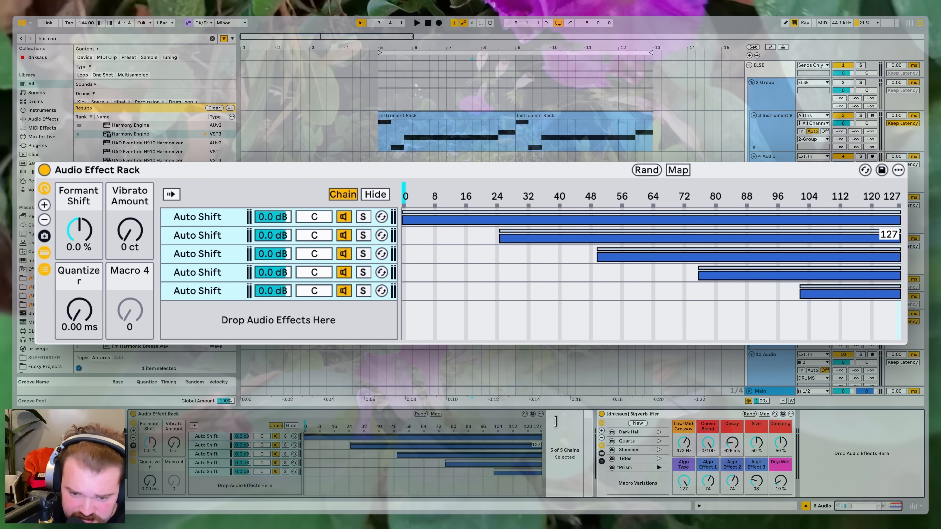
left_click(207, 218, "super")
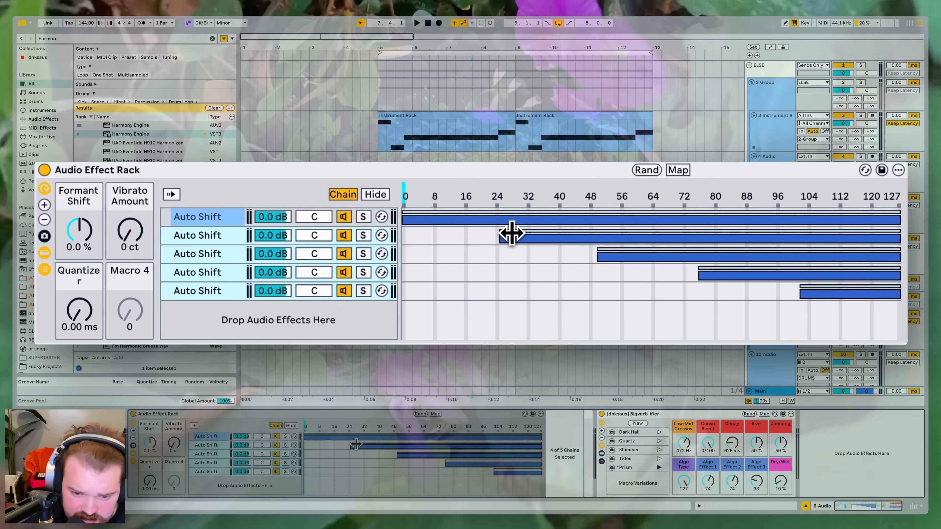
left_click_drag(500, 224, 591, 225)
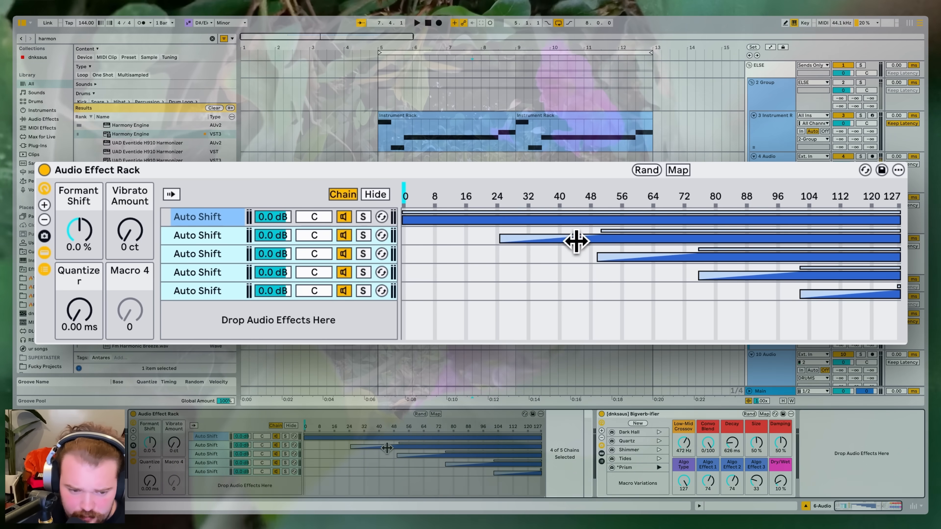
Map the rack's Chain Selector to Macro 4 and turn that macro up to 127
left_click(470, 207)
right_click(474, 204)
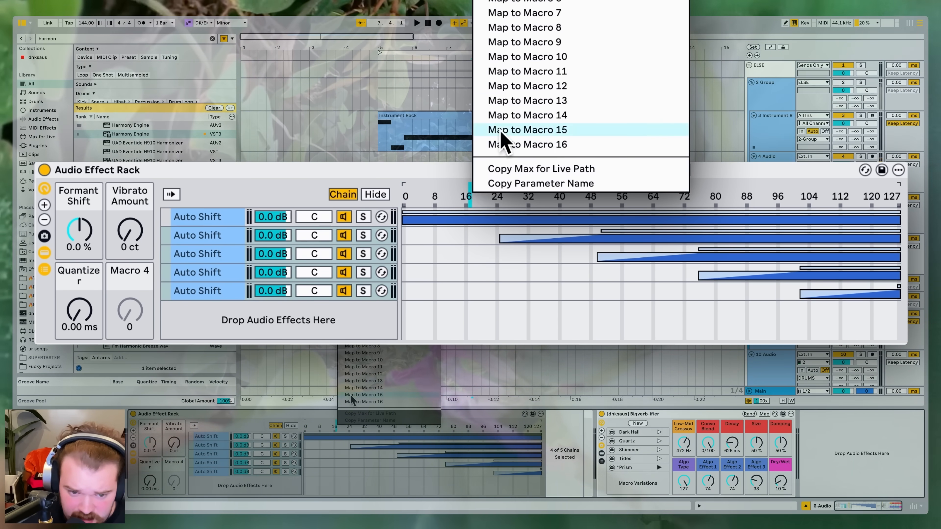
left_click(363, 318)
left_click_drag(130, 311, 130, 216)
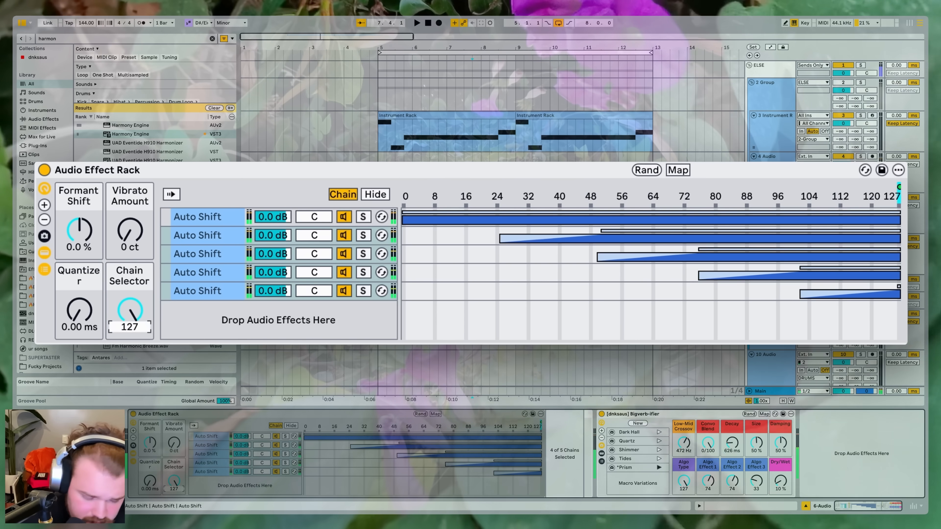
mouse_move(126, 315)
left_mouse_down()
mouse_move(126, 425)
mouse_move(126, 315)
left_mouse_up()
Set the Vibrato Amount macro to 16 ct and try out the Formant Shift macro
left_click_drag(130, 234, 129, 218)
left_click_drag(79, 234, 80, 188)
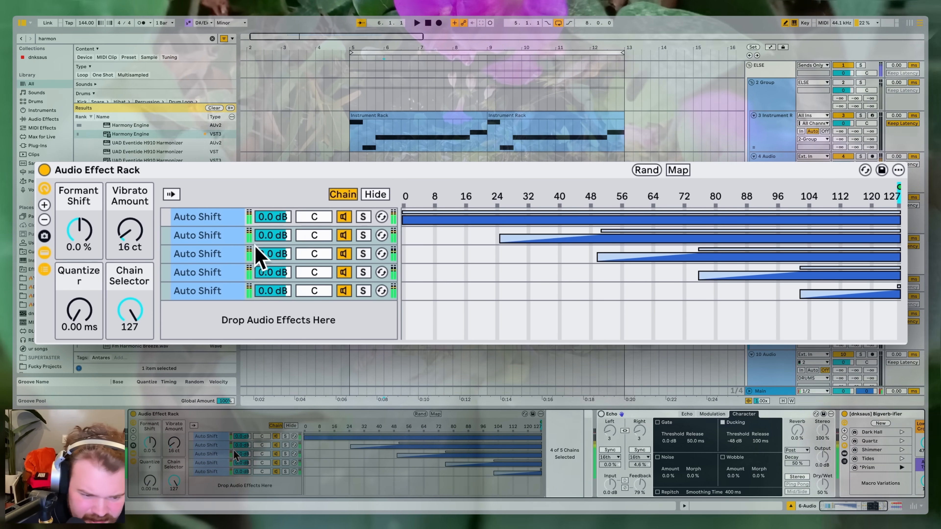
Pan chains two to five to 12L, 18R, 36L and 34R, and reset Formant Shift to 0% after testing it
left_click_drag(309, 235, 308, 284)
left_click_drag(316, 289, 316, 278)
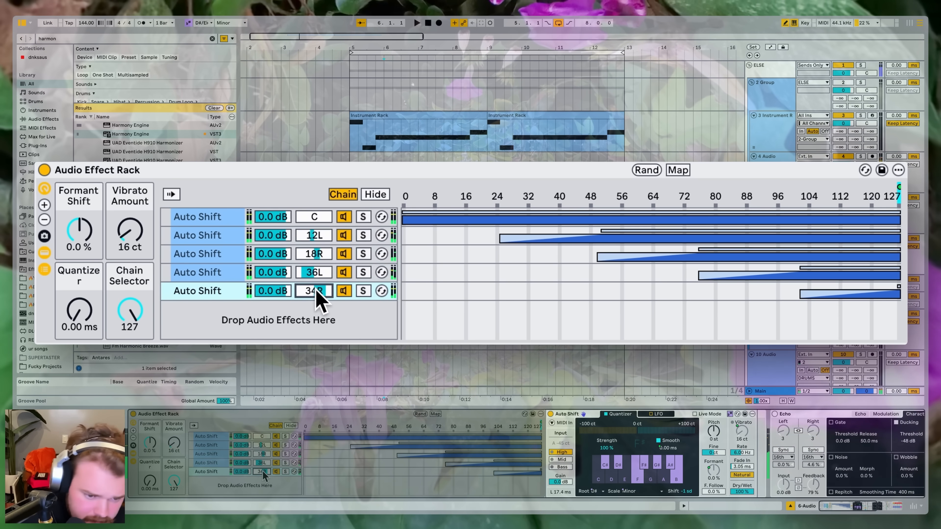
left_click_drag(78, 232, 79, 207)
double_click(79, 230)
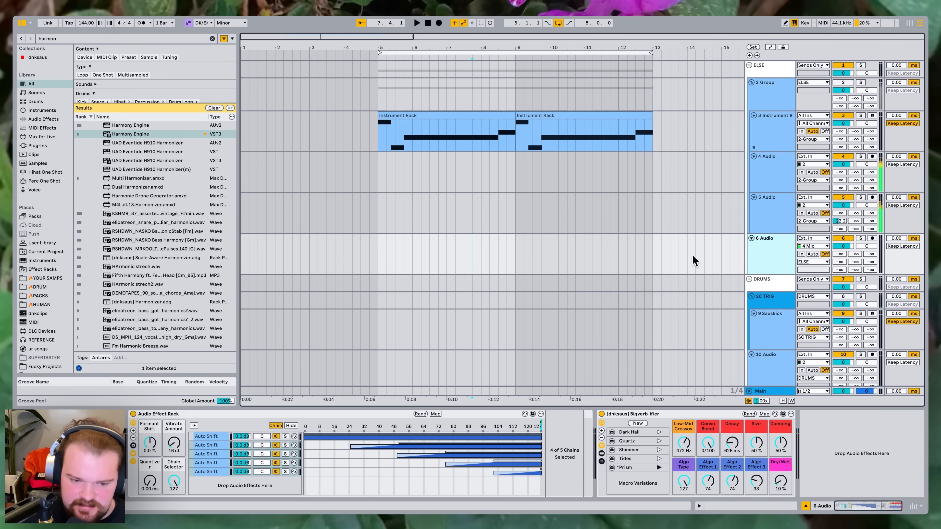
Record a microphone take on the 6 Audio track from bar 5, sweeping the Chain Selector macro to 0 and back to 127
left_click(379, 255)
left_click(439, 23)
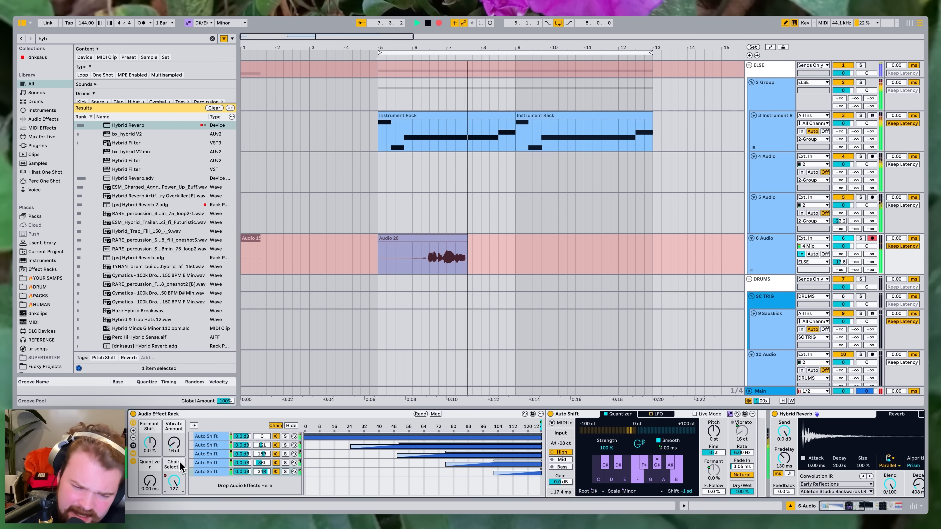
left_click_drag(175, 481, 174, 522)
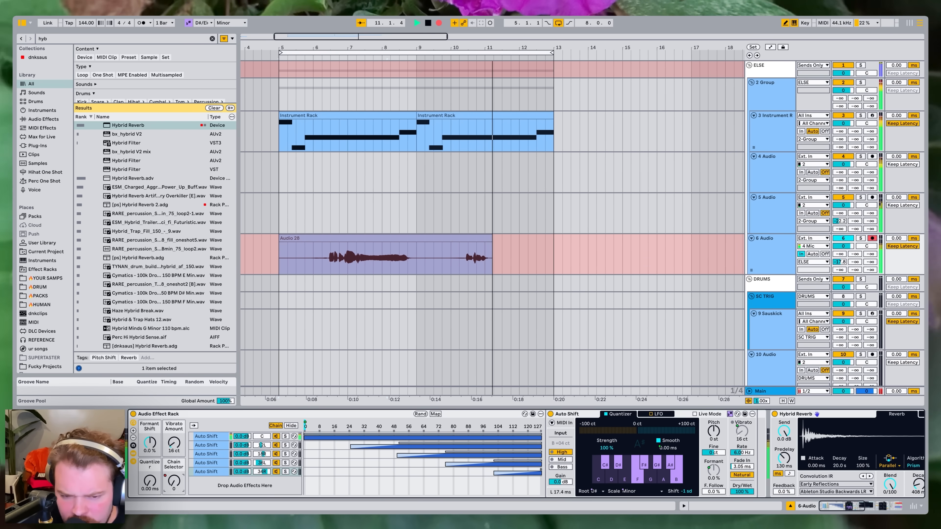
left_click_drag(174, 481, 171, 460)
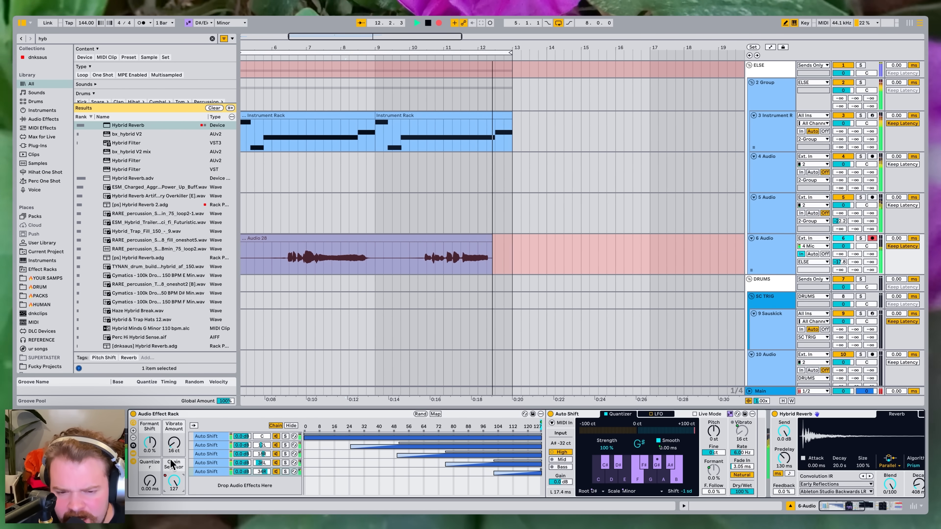
key("space")
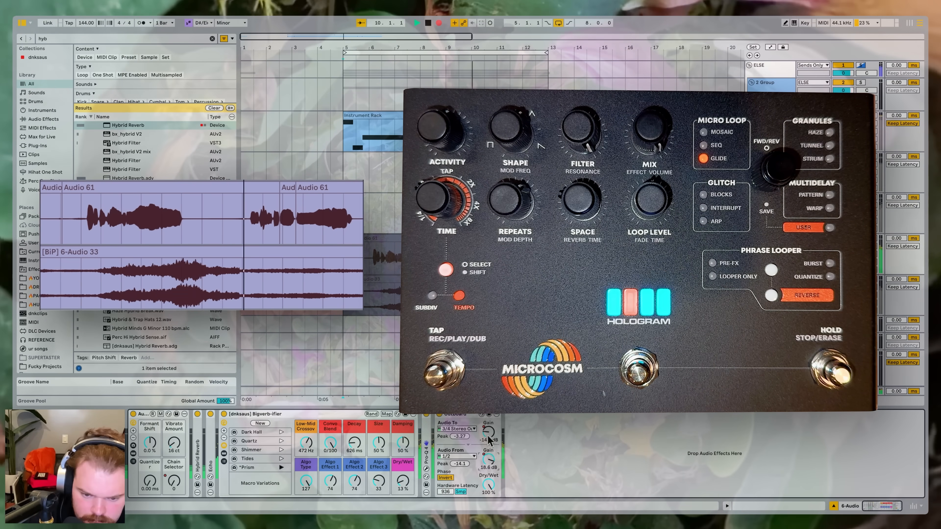
Adjust the return gain of the external audio effect on the 6 Audio track
left_click_drag(488, 459, 488, 460)
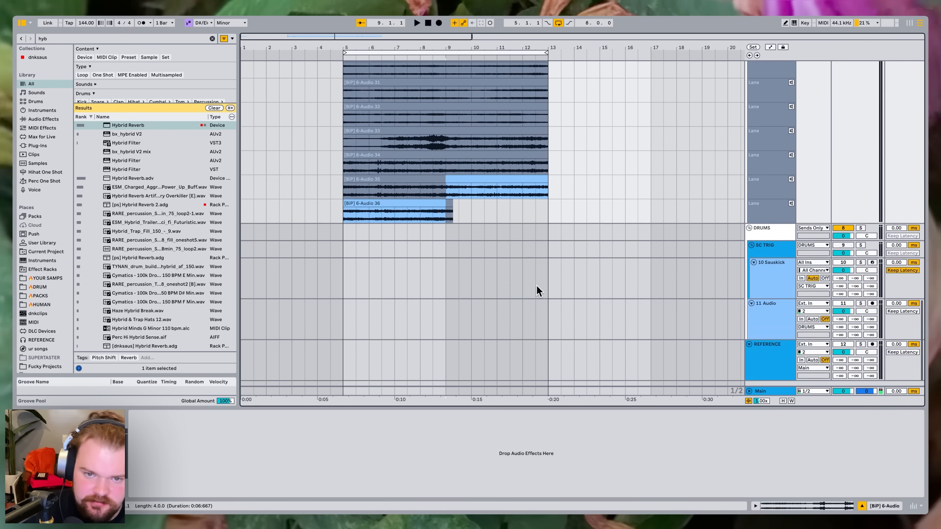
Look through the take lanes of the [BiP] 6-Audio track and select the 2 Group track
scroll(536, 290, "up", 10)
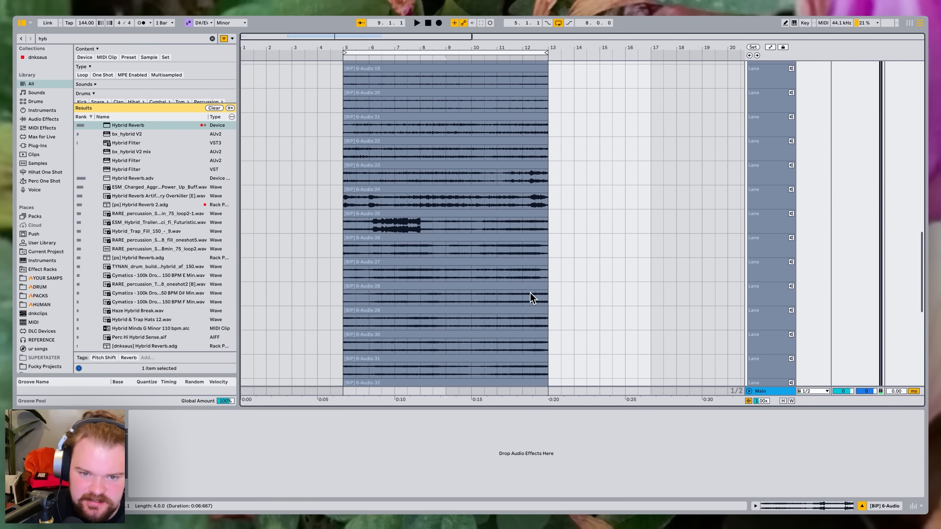
scroll(375, 131, "up", 15)
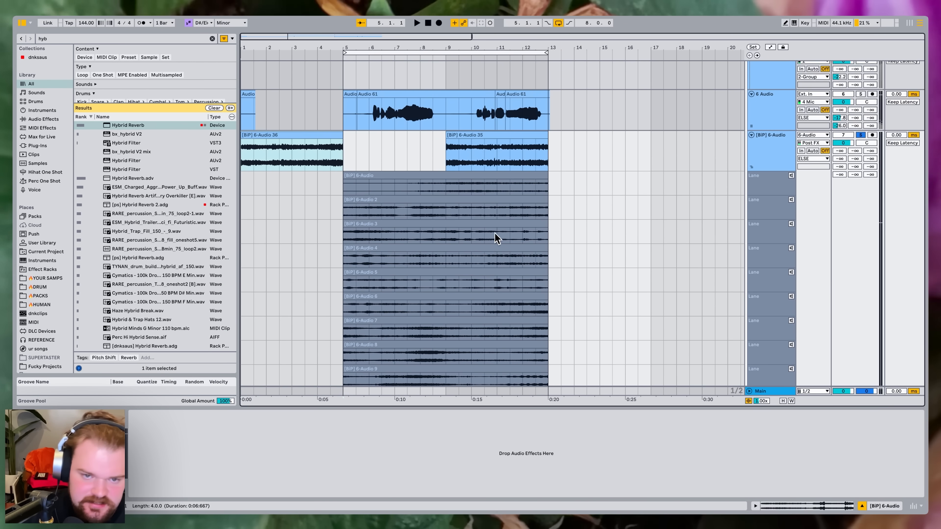
scroll(495, 239, "down", 12)
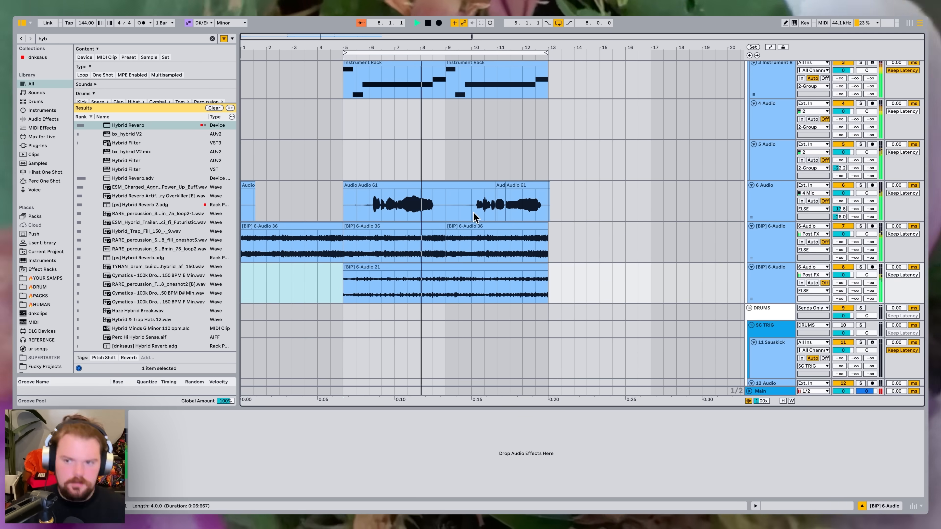
left_click(479, 216)
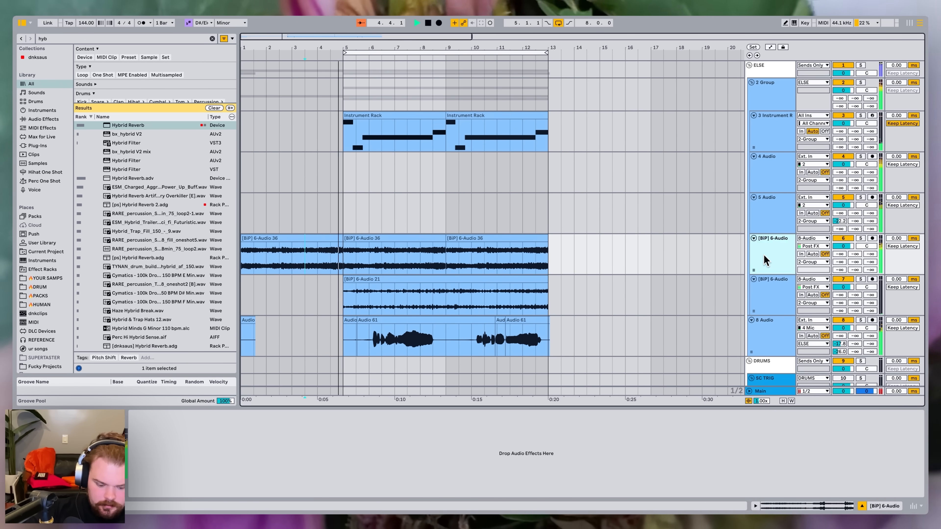
scroll(766, 86, "up", 3)
left_click(766, 83)
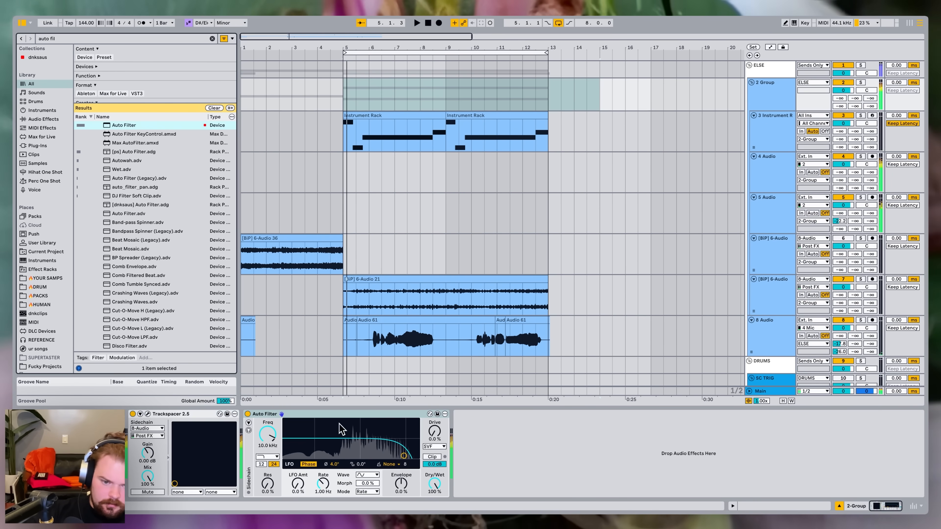